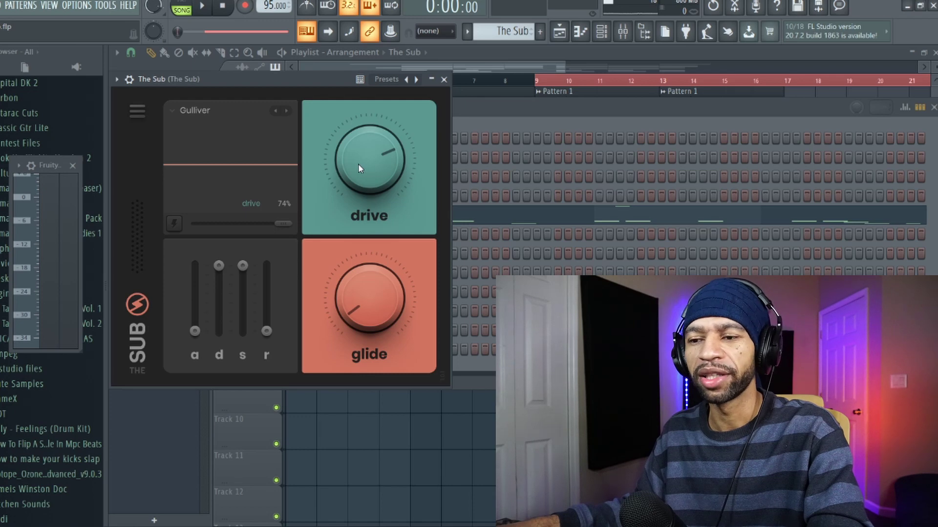
click(138, 111)
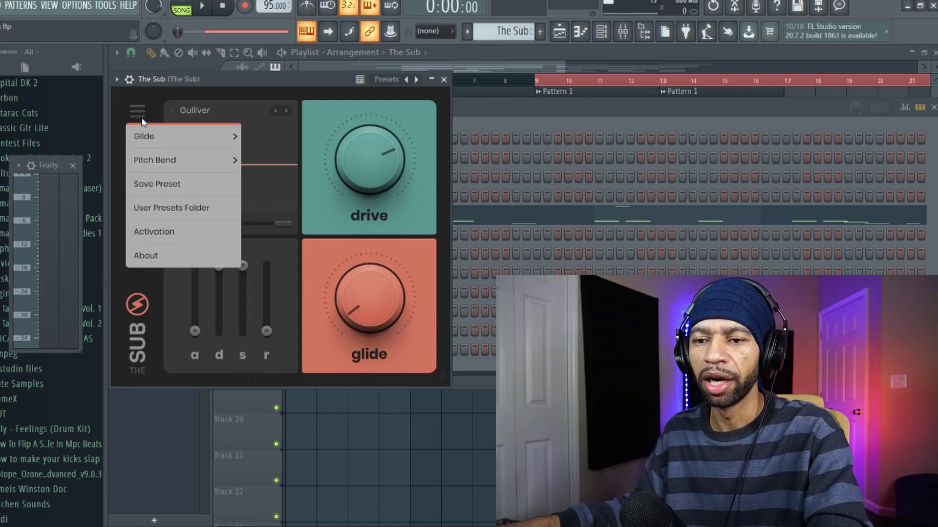
click(122, 138)
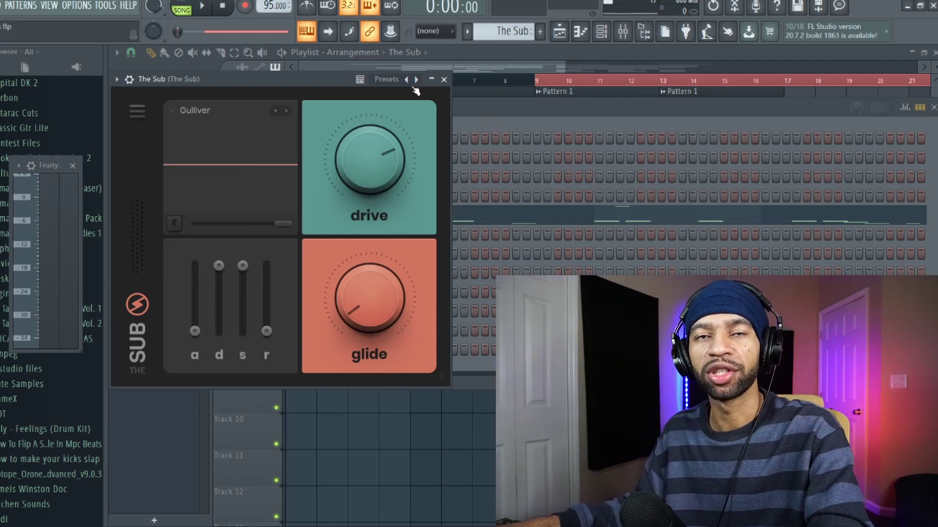
- Return to the playlist and play the arrangement from the start to hear the current bass sound, stopping it around bar 20
click(221, 414)
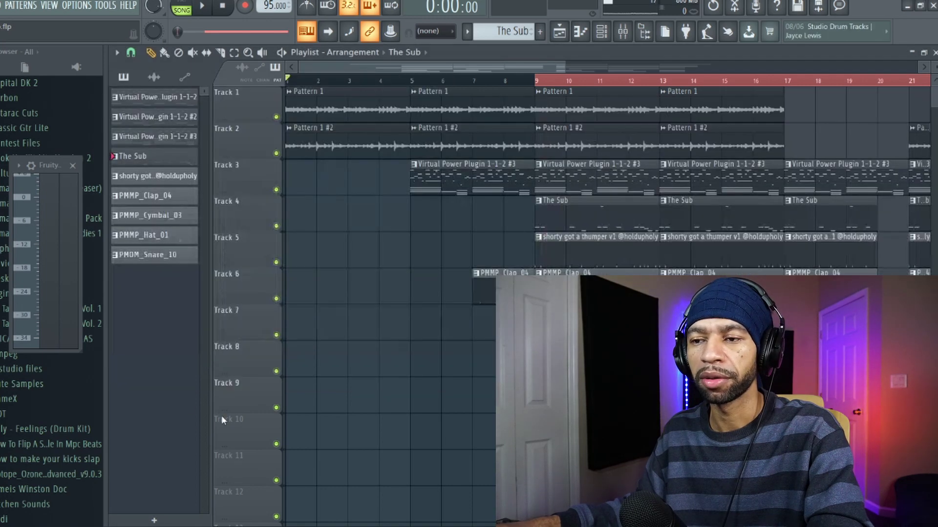
click(205, 8)
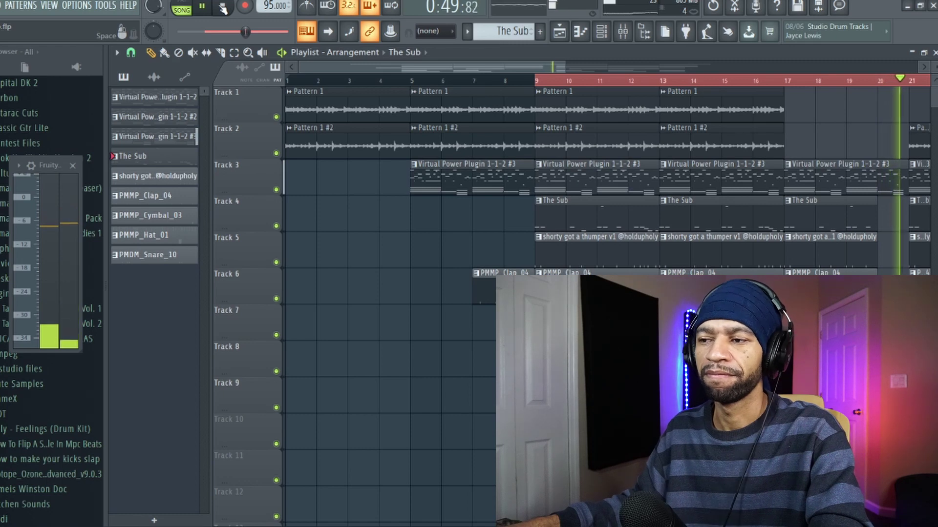
click(222, 7)
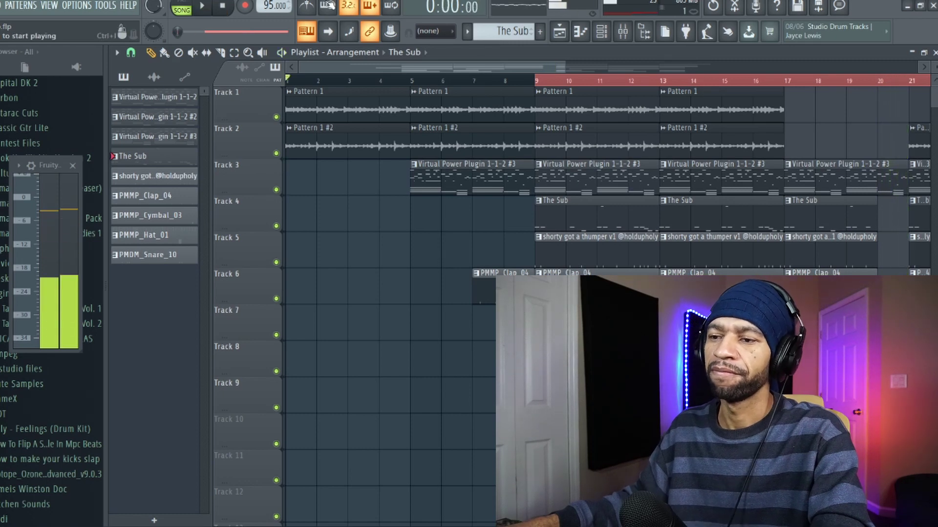
- Reopen The Sub from the Channel rack and load its Asteroid preset
click(608, 34)
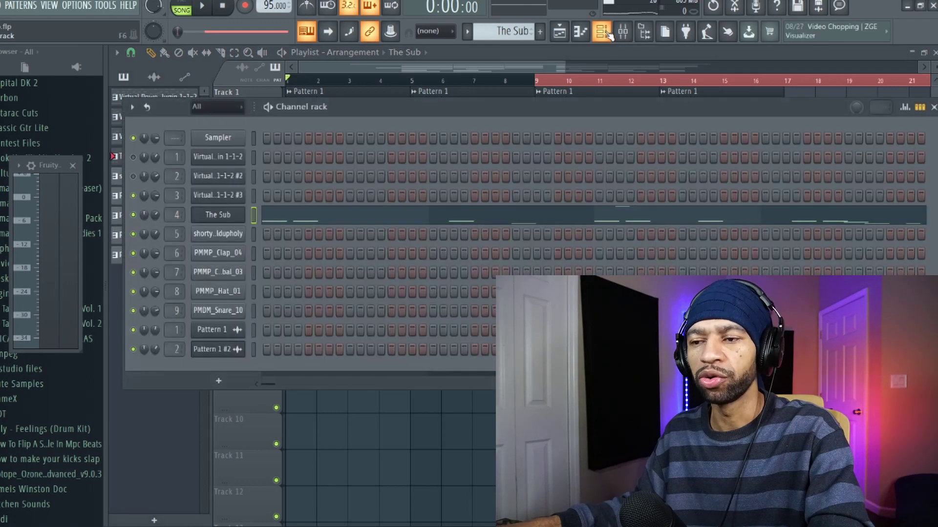
click(219, 215)
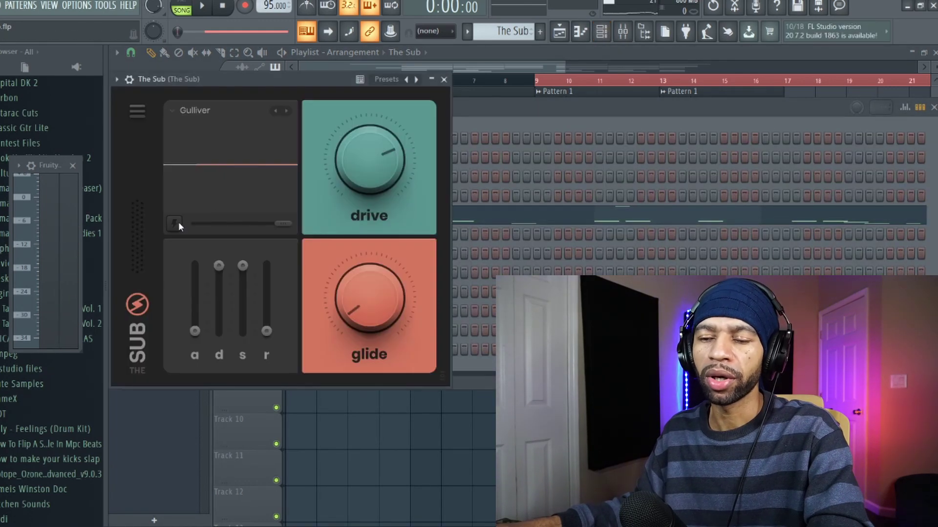
mouse_move(175, 219)
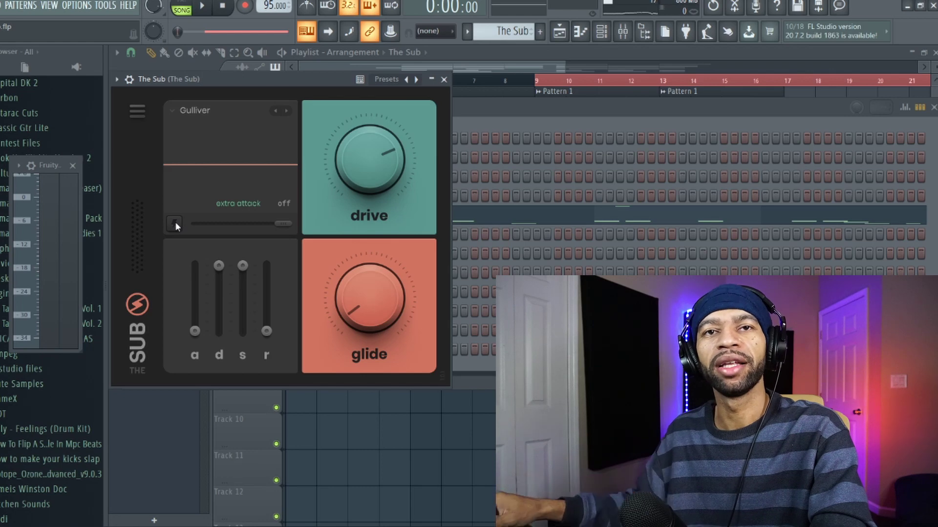
mouse_move(341, 165)
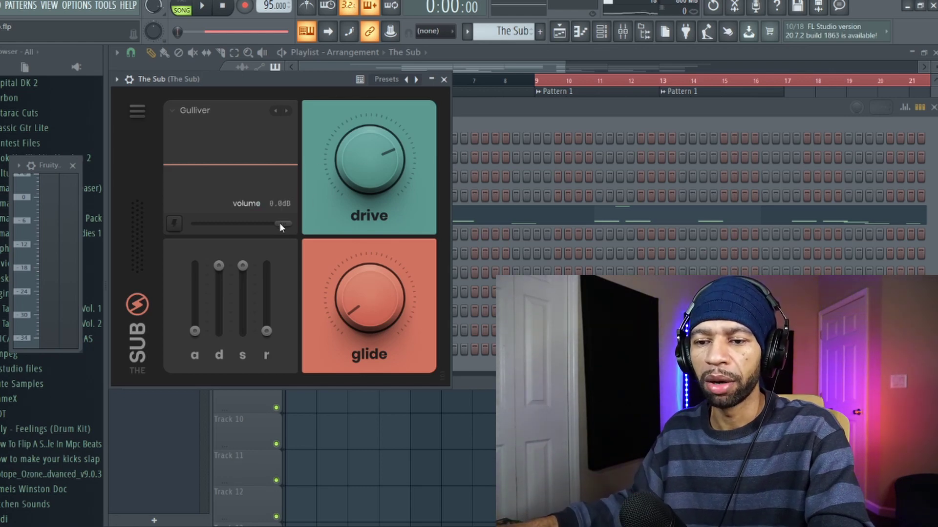
click(215, 112)
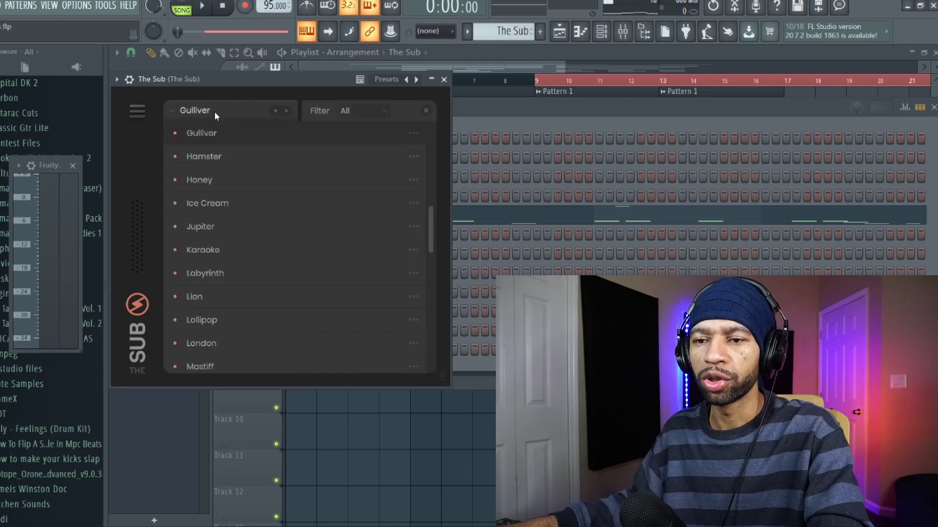
drag(434, 216, 409, 133)
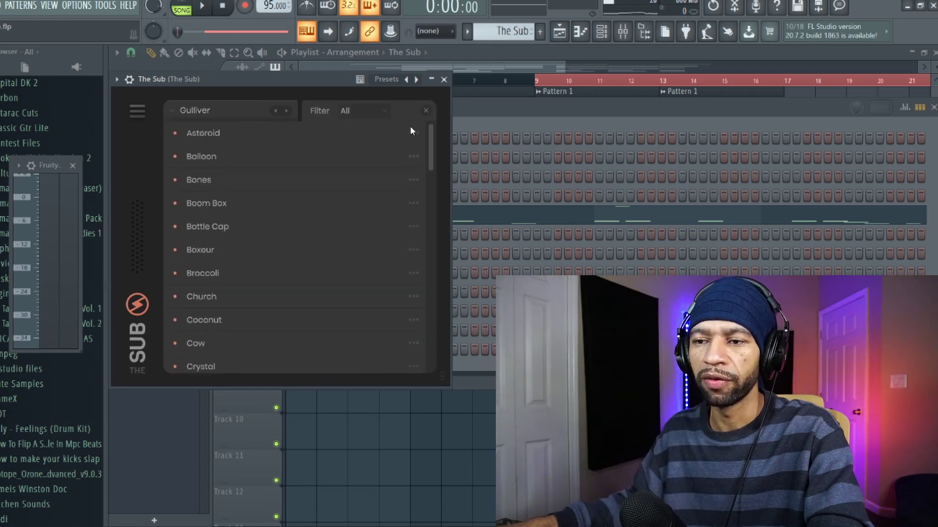
click(202, 134)
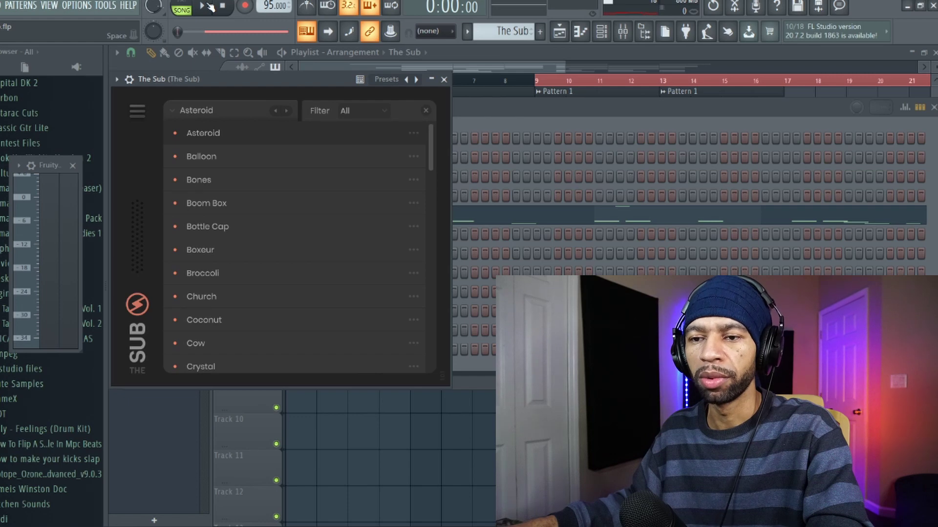
- Play the song with the Asteroid preset and set The Sub's drive to 42% and release to 2.17 s
click(229, 133)
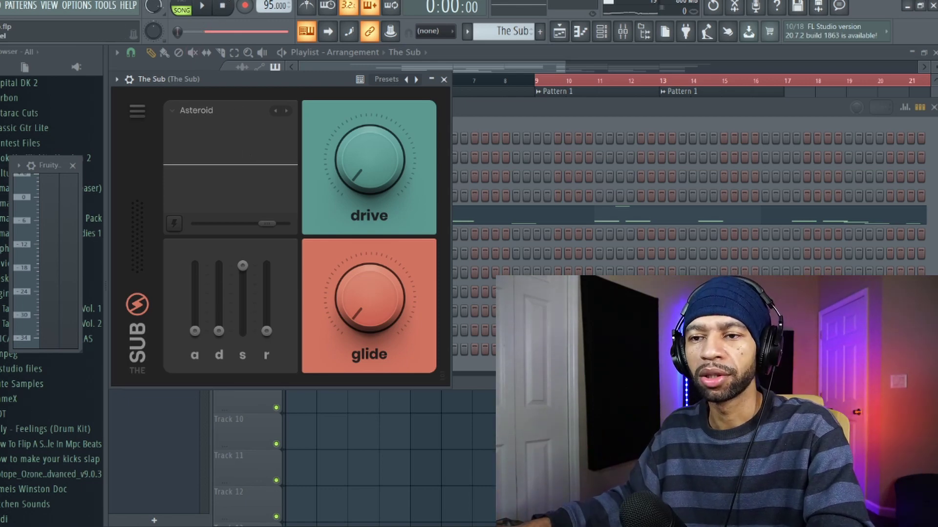
key(space)
click(600, 33)
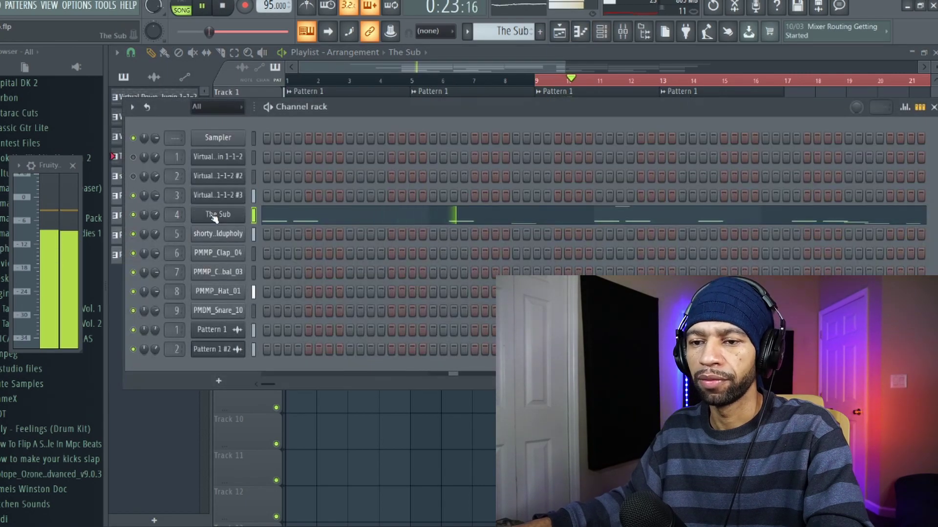
click(215, 214)
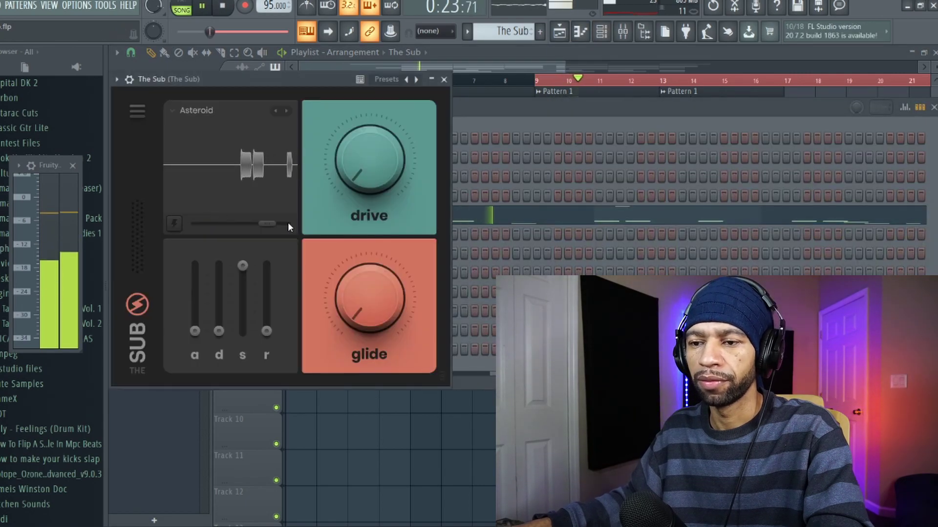
drag(342, 182, 356, 116)
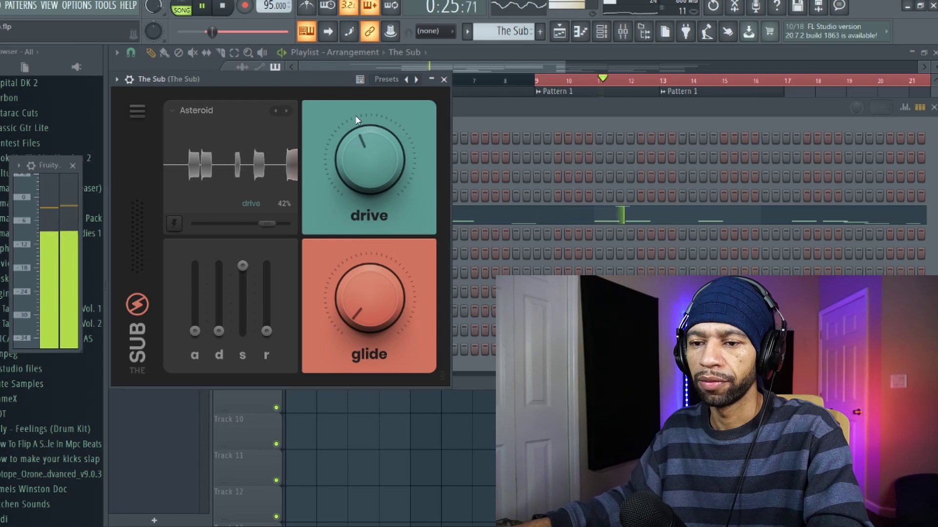
drag(264, 331, 266, 287)
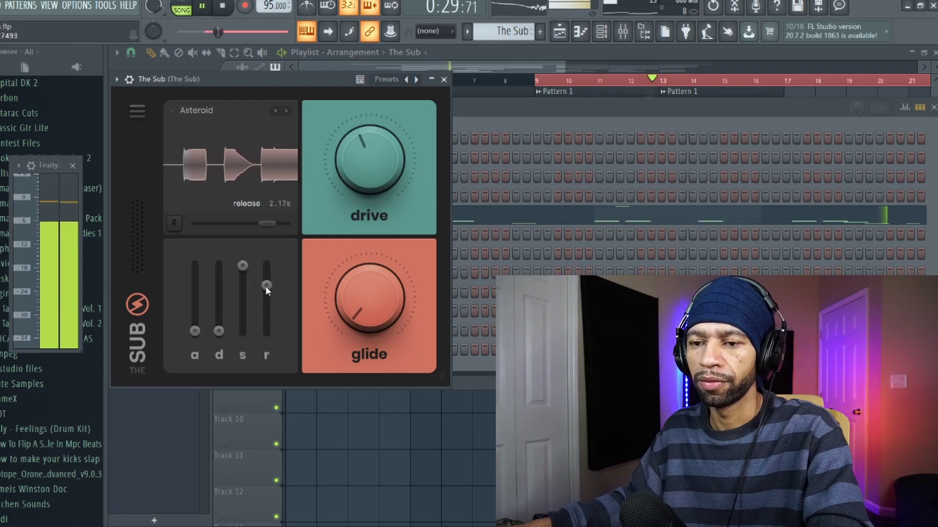
- Switch The Sub to the Balloon preset, lengthen its release to about mid-range and set glide to 200 ms
click(285, 111)
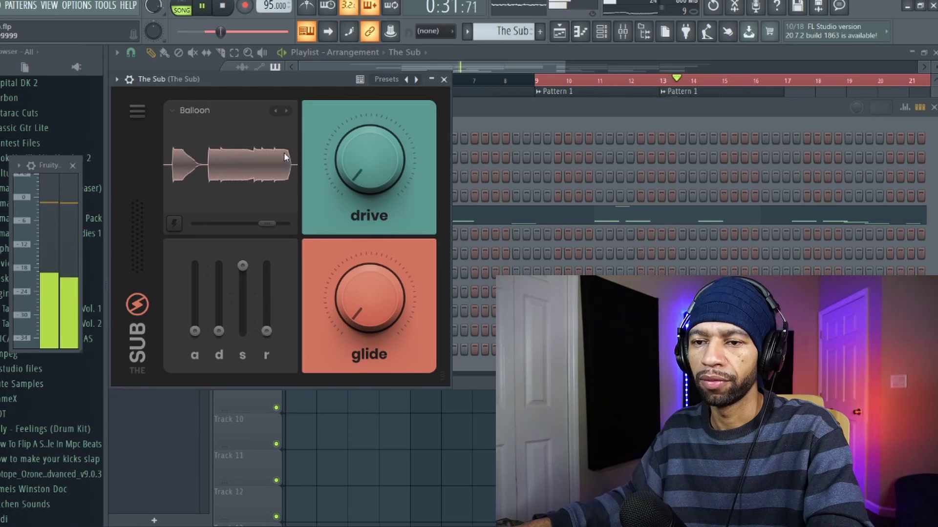
drag(268, 328, 267, 298)
drag(359, 291, 335, 273)
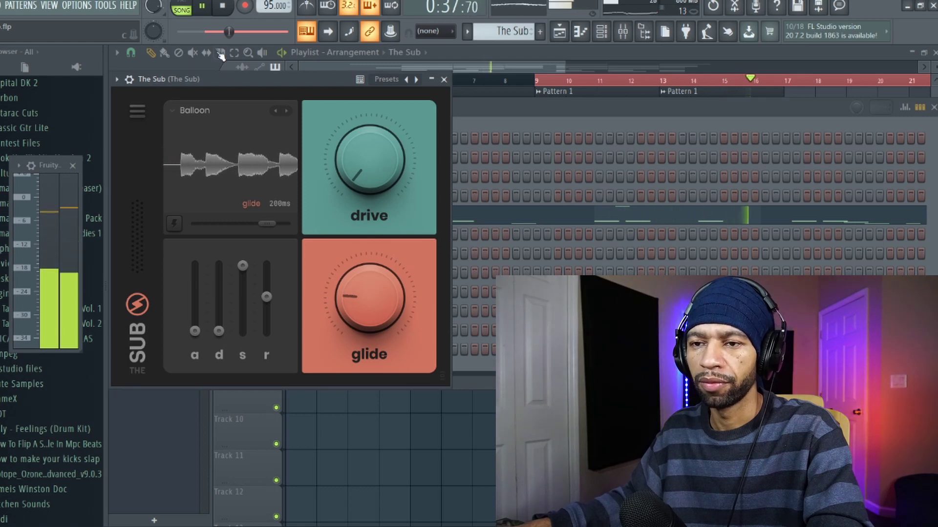
- Audition the Bones preset with a 1.74 s release and slightly raised glide, and stop playback
click(288, 110)
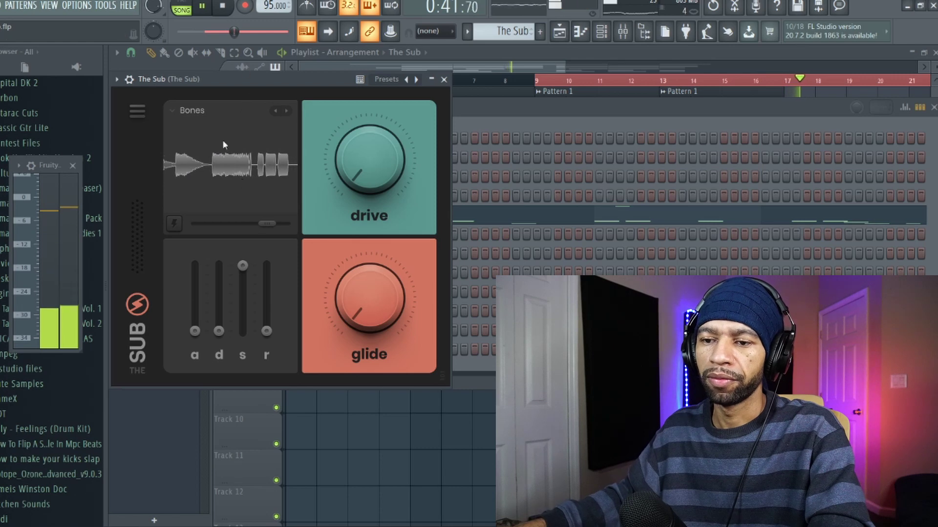
drag(267, 330, 271, 292)
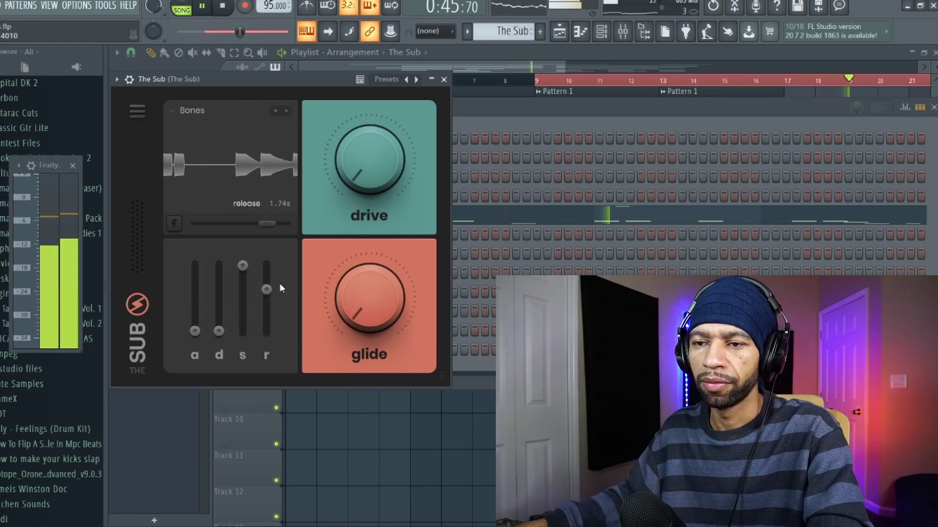
drag(344, 298, 347, 296)
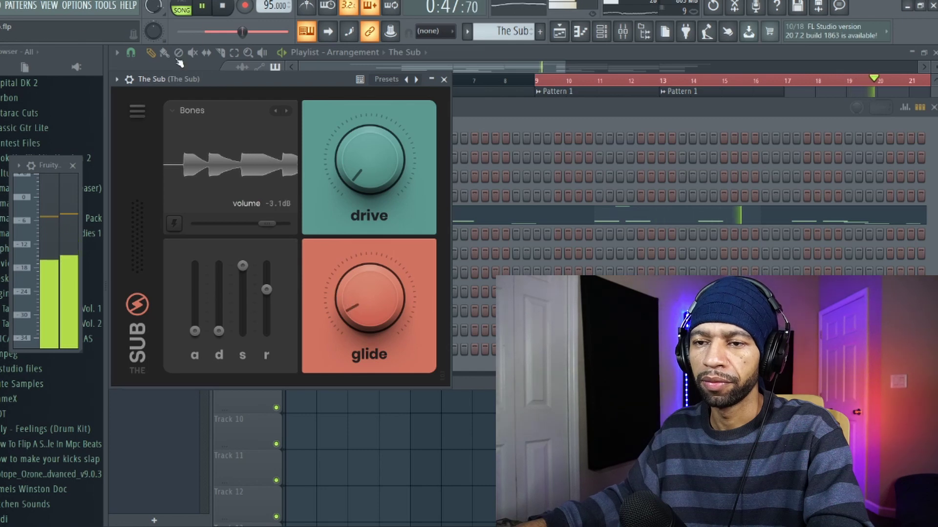
click(223, 6)
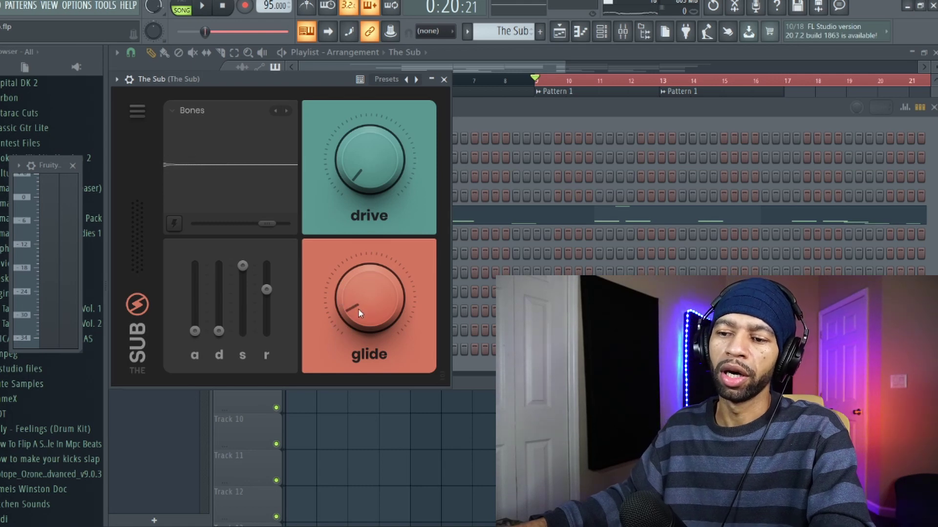
- Nudge The Sub's glide up to 120 ms and back down in small increments
mouse_move(356, 316)
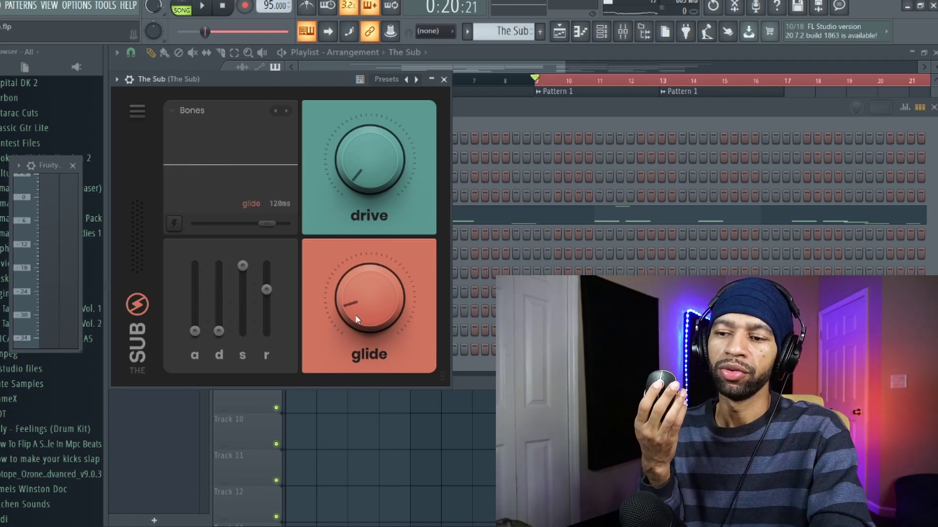
scroll(356, 317, up, 2)
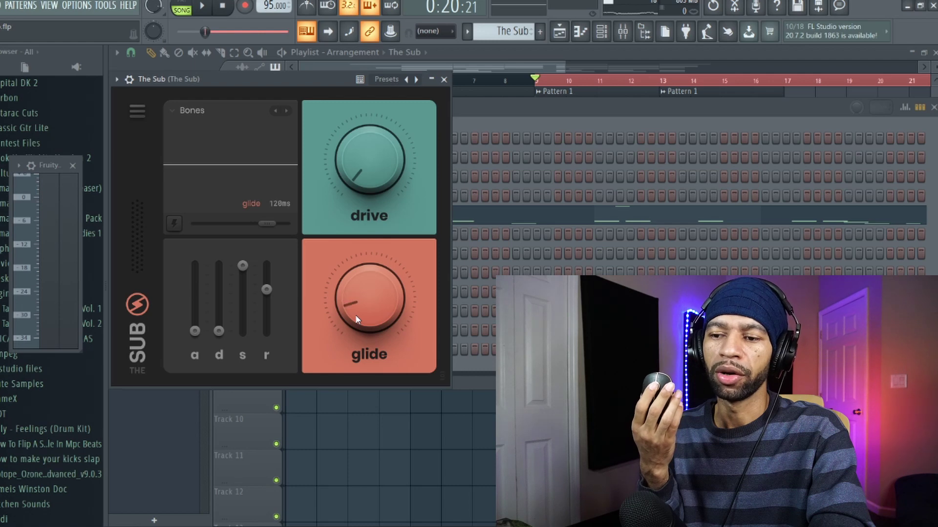
scroll(356, 314, down, 2)
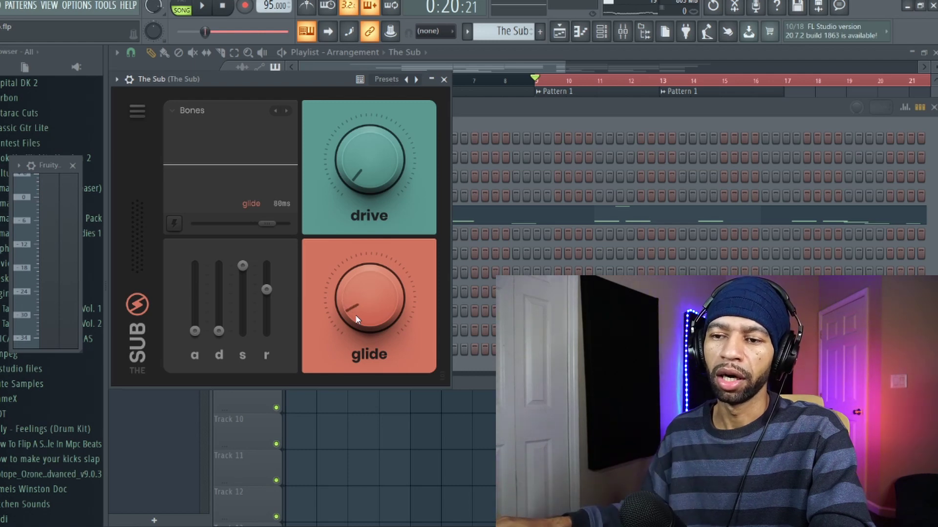
- Browse The Sub's preset list and load the Boom Box preset
click(226, 110)
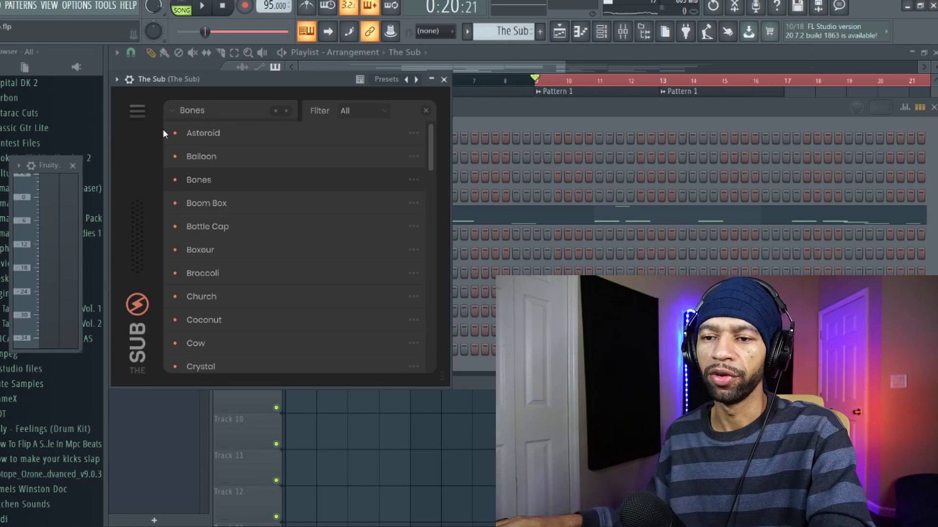
scroll(225, 180, down, 5)
scroll(224, 180, up, 5)
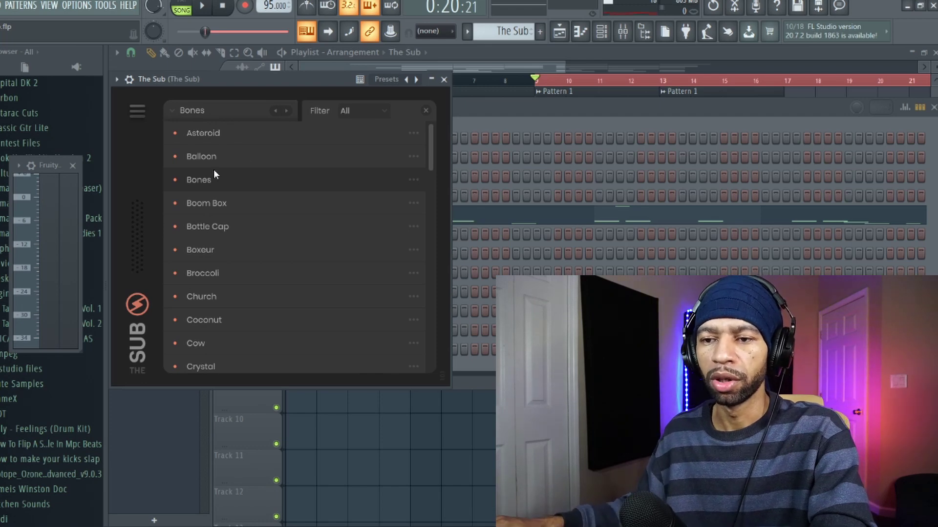
key(Down)
key(Down)
key(Up)
key(Up)
key(Up)
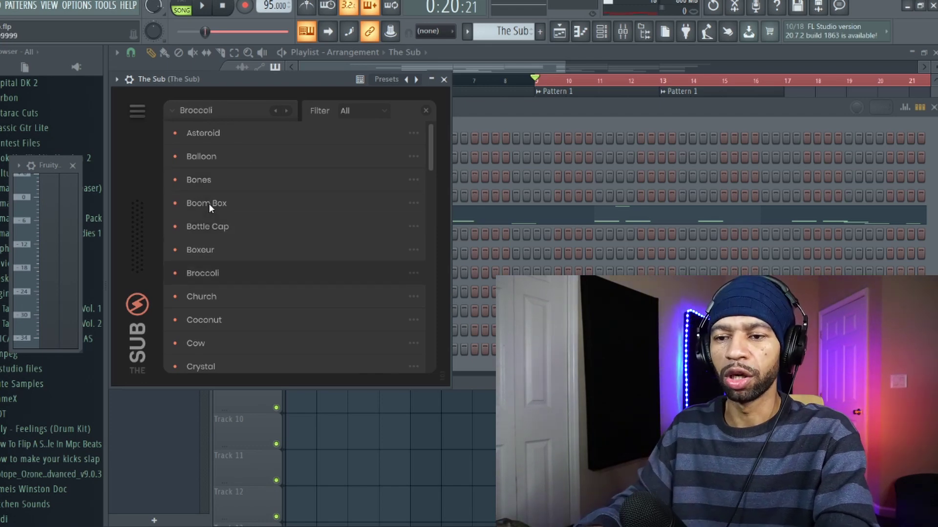
key(Down)
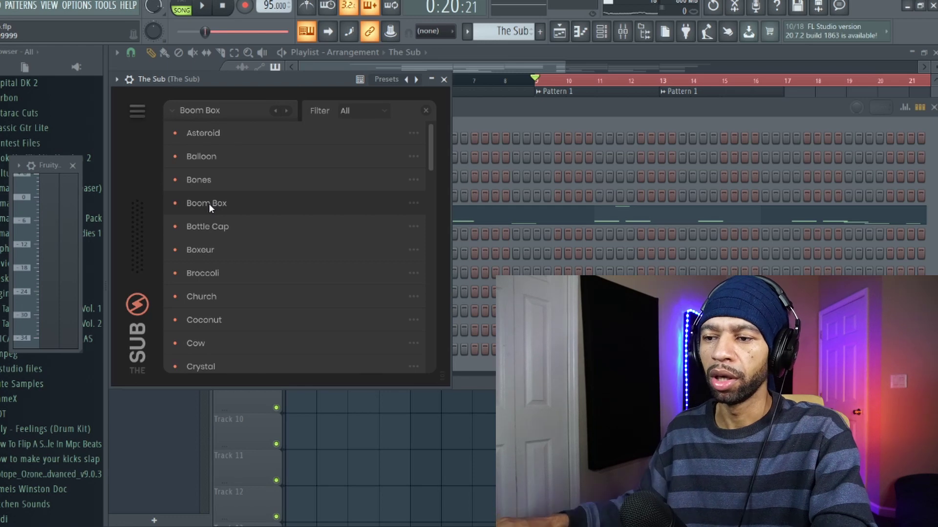
- Reopen The Sub from the Channel rack, play the song and raise the Boom Box preset's release above mid-range
click(585, 219)
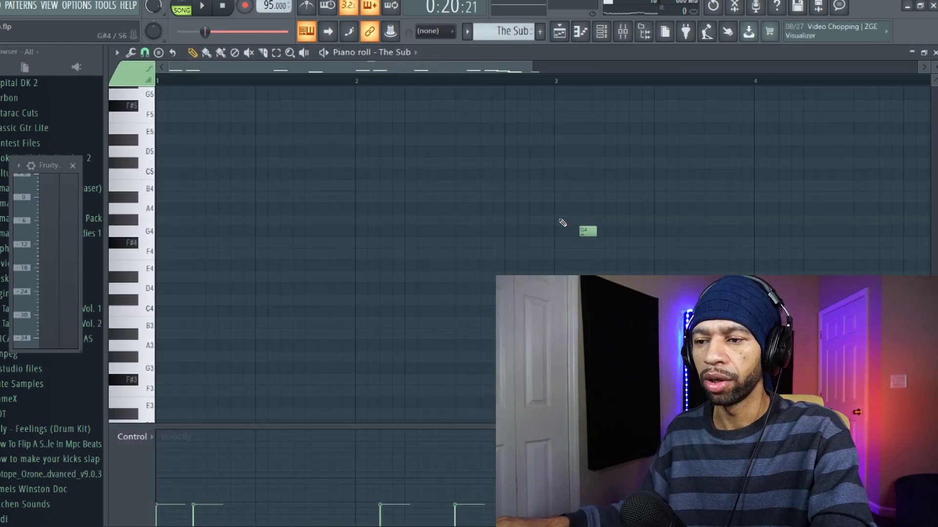
click(606, 35)
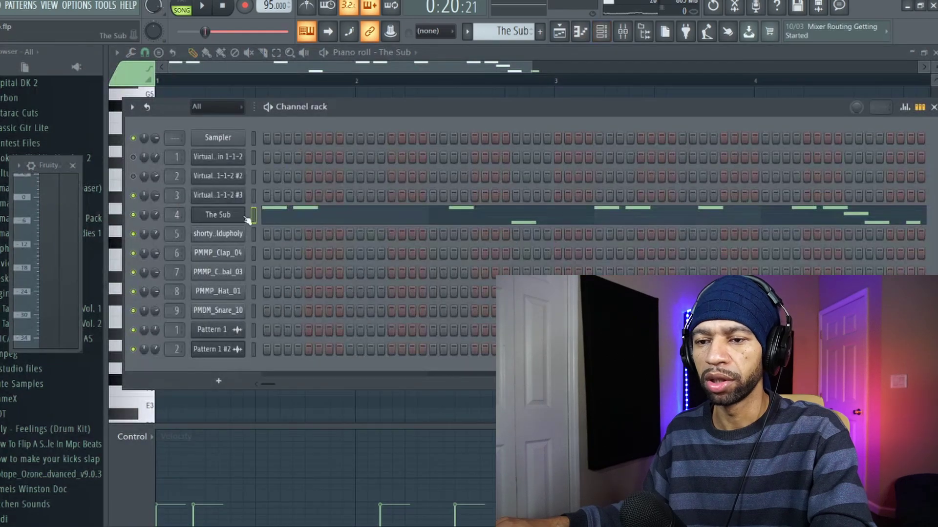
click(218, 215)
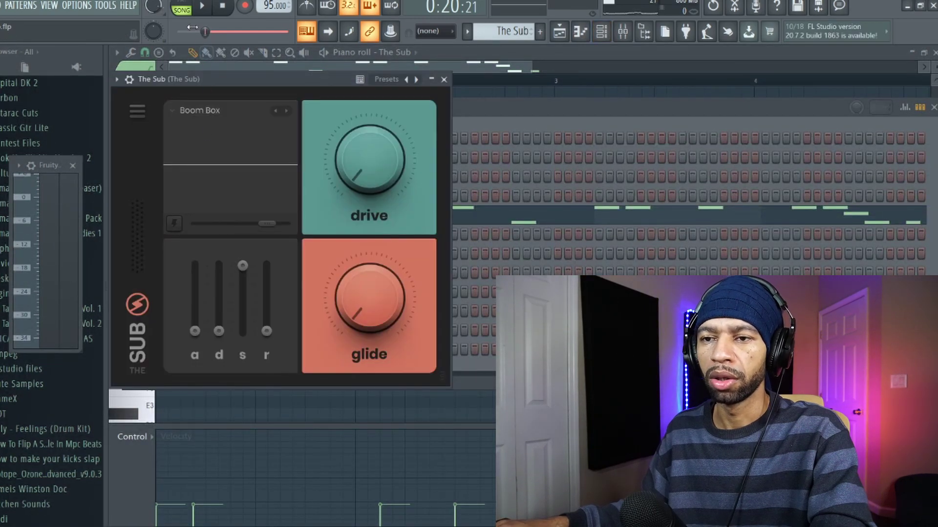
click(203, 7)
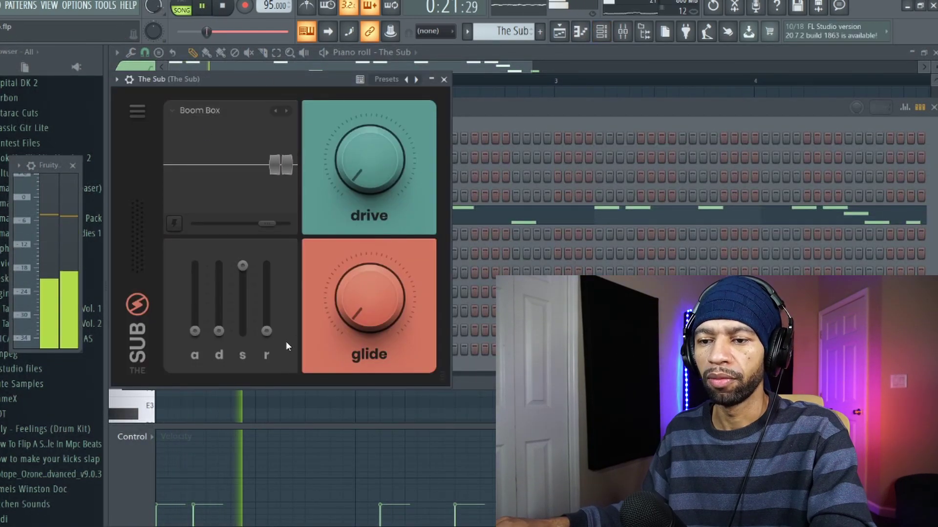
drag(266, 332, 266, 285)
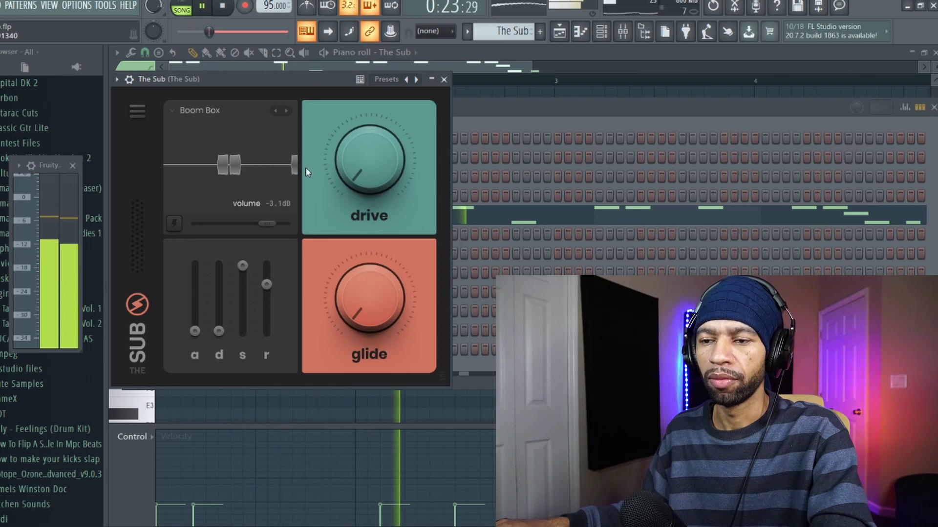
- Raise the Boom Box preset's drive to about mid-range and its volume to 0.0 dB, with a pitch bend range of 12
mouse_move(355, 166)
mouse_down()
mouse_move(352, 131)
mouse_move(342, 157)
mouse_up()
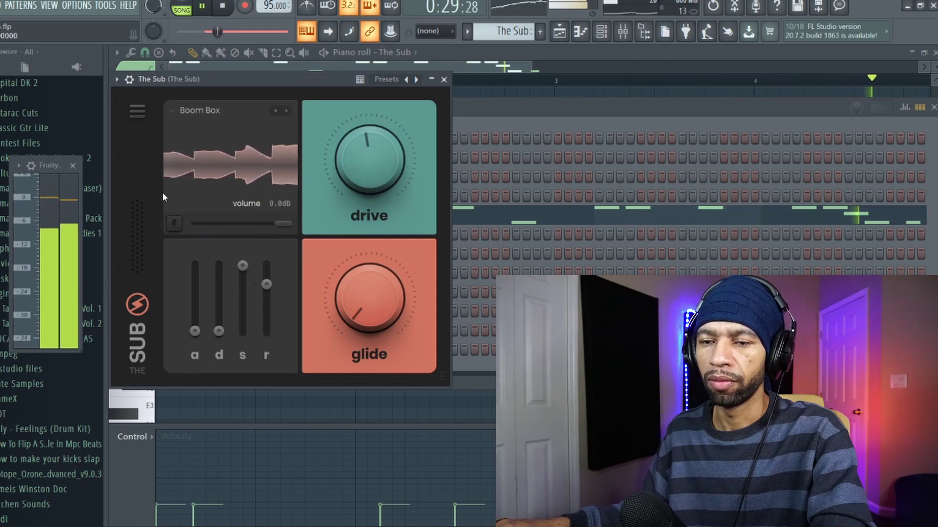
click(142, 117)
mouse_move(215, 159)
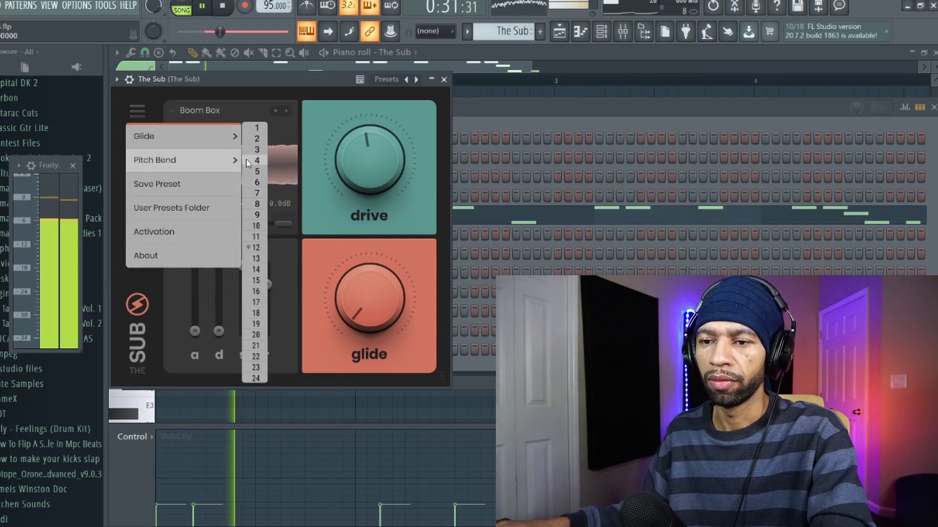
click(254, 250)
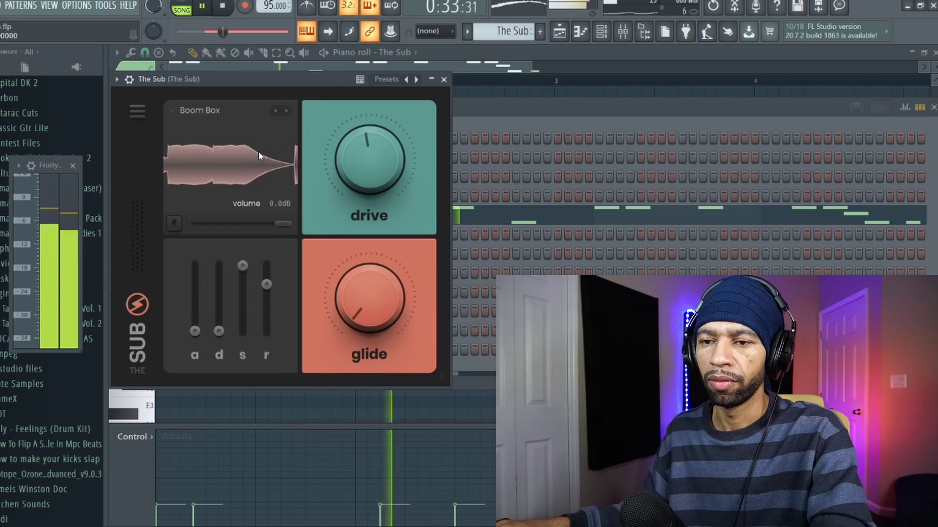
- Change The Sub's pitch bend range to 16 and stop playback
click(138, 113)
mouse_move(194, 160)
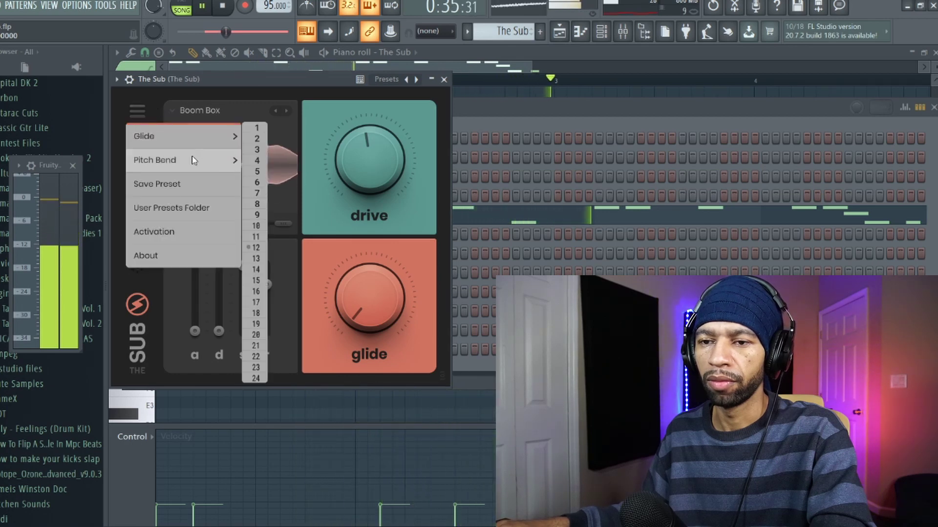
click(258, 292)
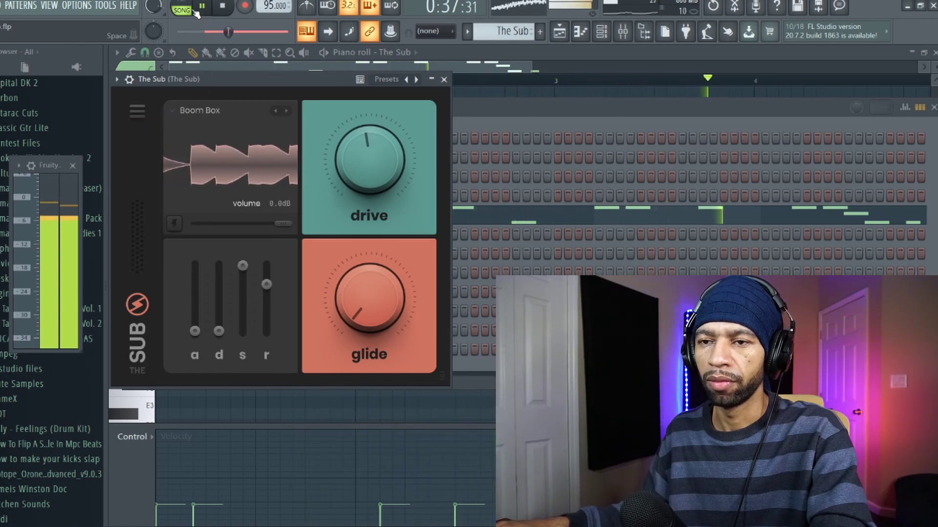
key(space)
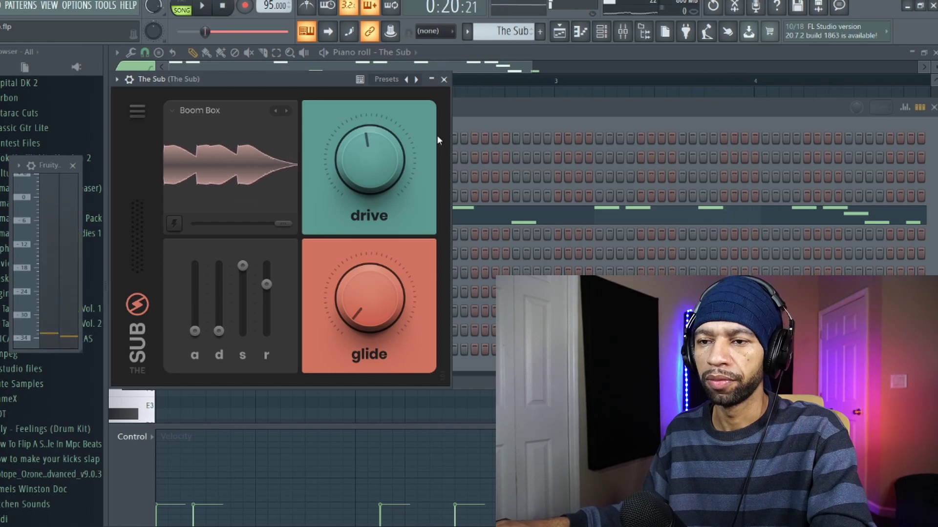
- Load the Bottle Cap preset and audition it in the song with release above mid-range and drive at 43%
click(287, 111)
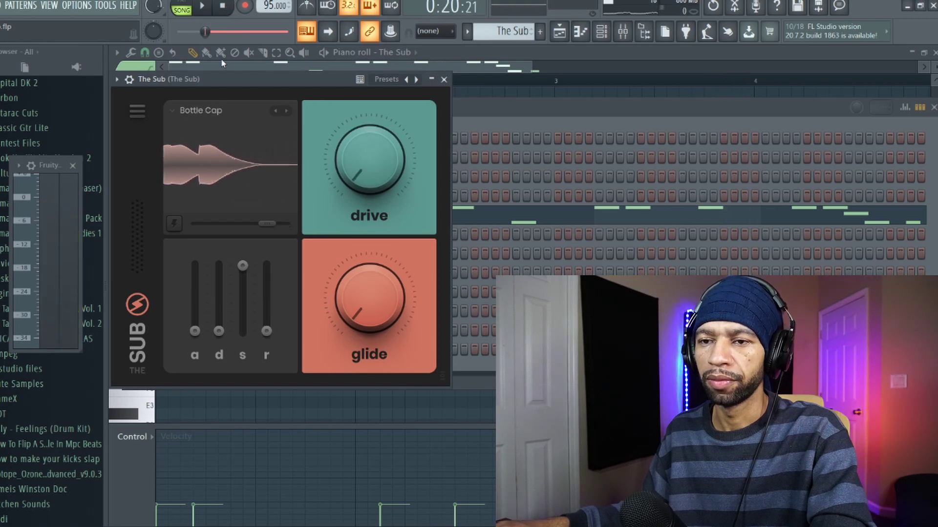
click(202, 7)
drag(266, 331, 267, 286)
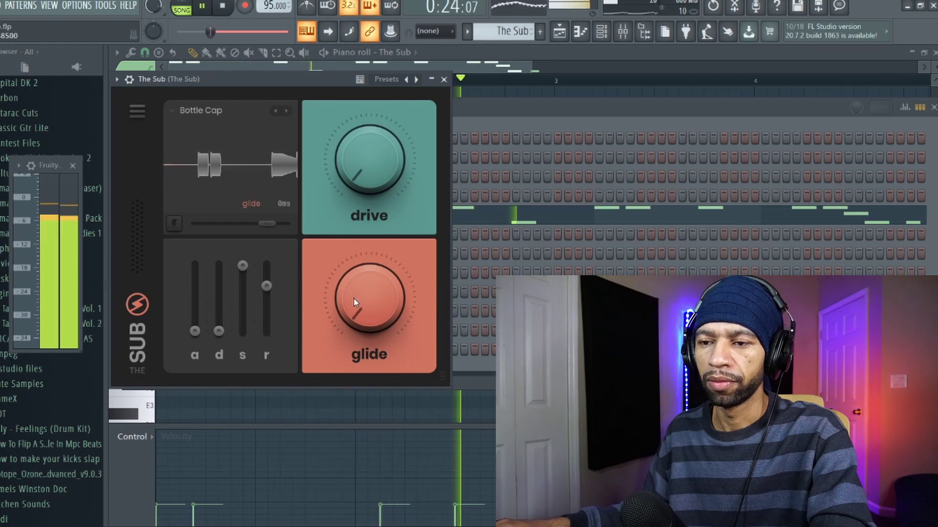
drag(351, 176, 356, 132)
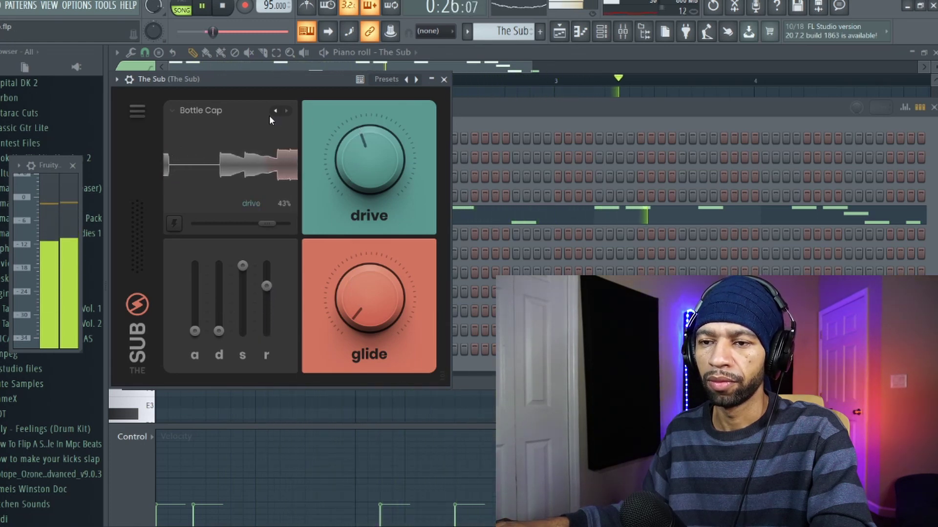
- Audition the Boxeur preset with raised release and drive, and the Broccoli preset with release slightly above mid-range
click(285, 114)
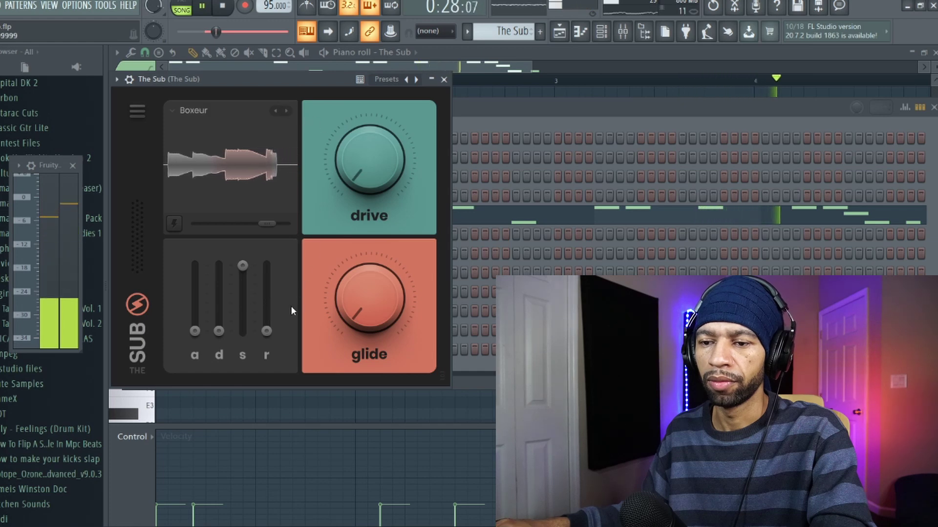
mouse_move(266, 286)
mouse_down()
mouse_move(267, 331)
mouse_move(271, 297)
mouse_up()
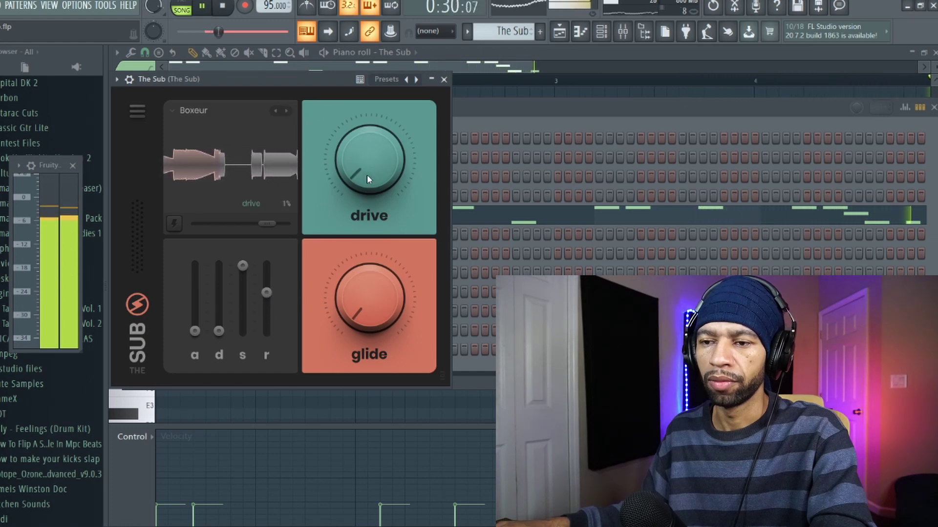
drag(368, 175, 364, 147)
click(286, 112)
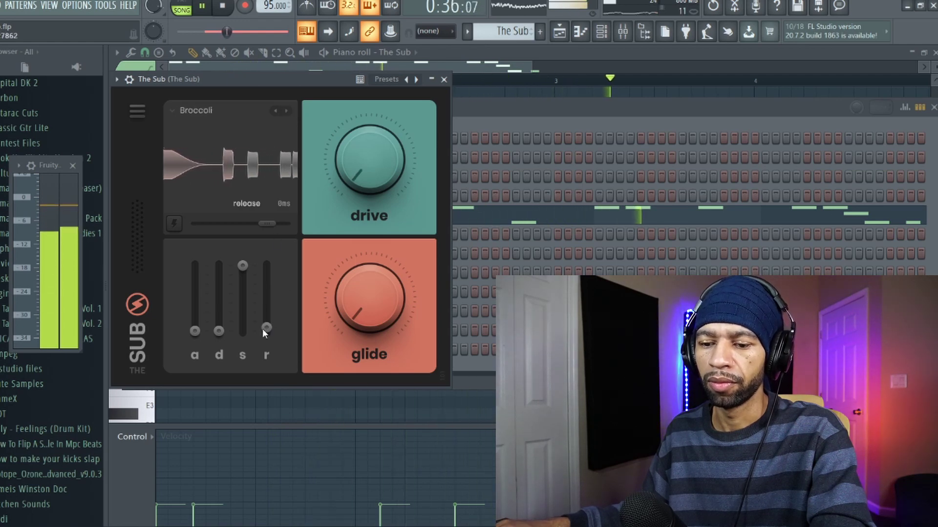
drag(267, 331, 267, 292)
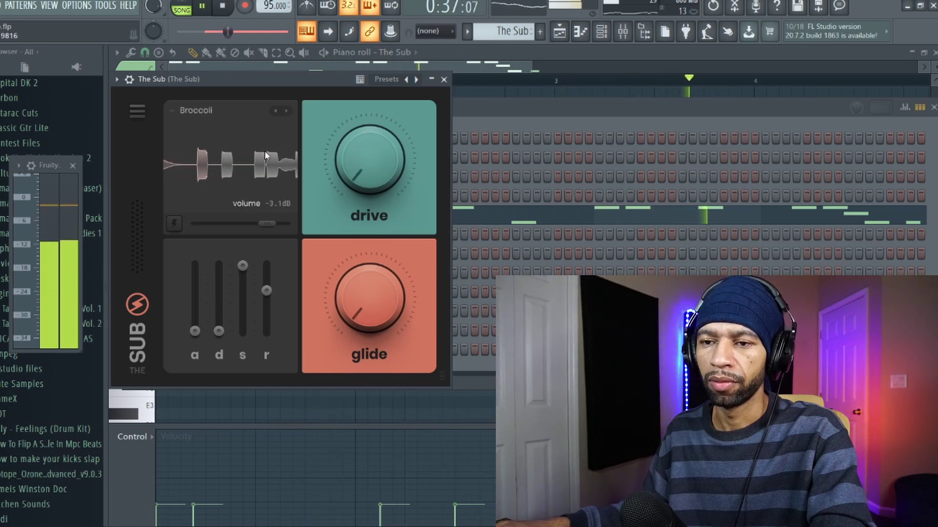
- Audition the Church preset with its drive and release raised moderately, and stop playback
click(257, 113)
click(243, 298)
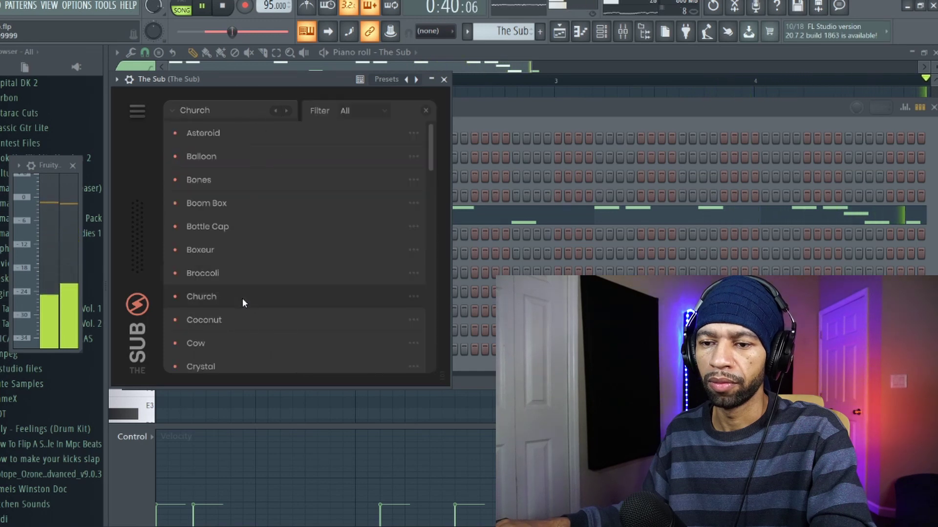
click(476, 123)
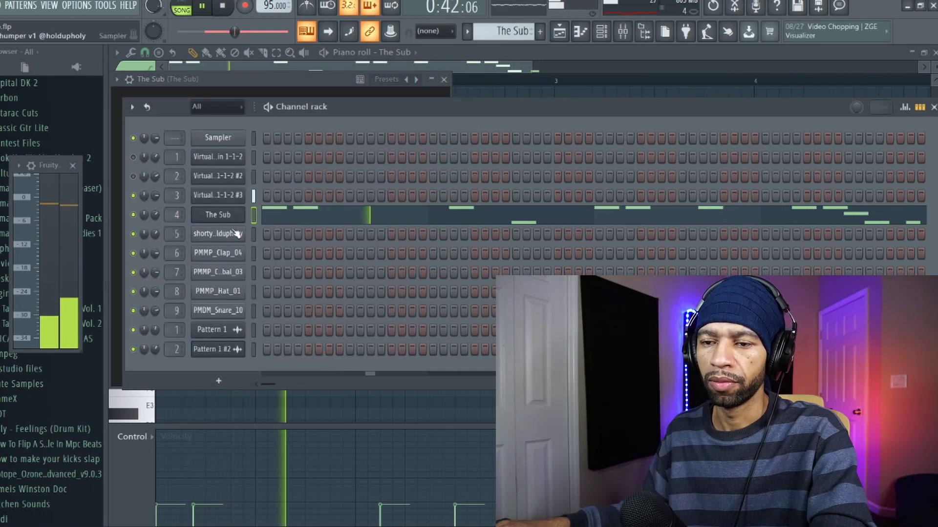
click(218, 214)
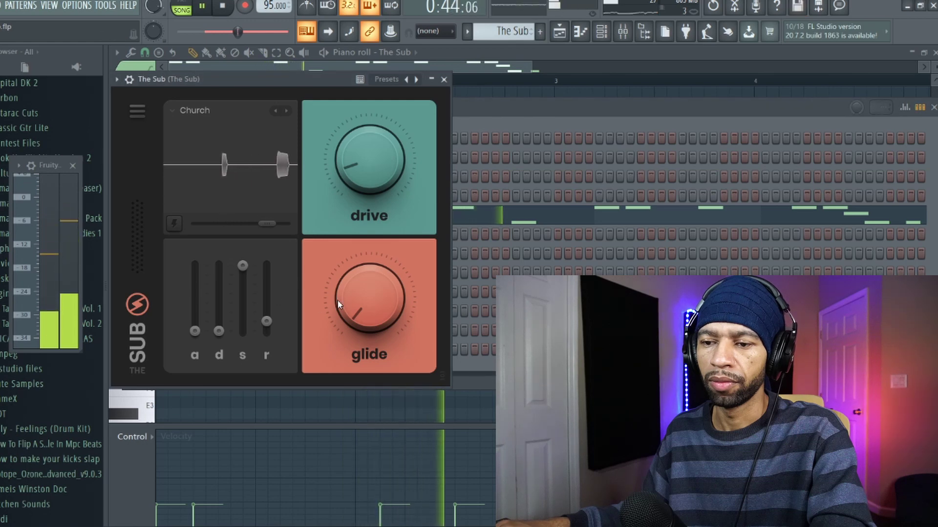
drag(354, 185, 348, 155)
drag(266, 321, 266, 309)
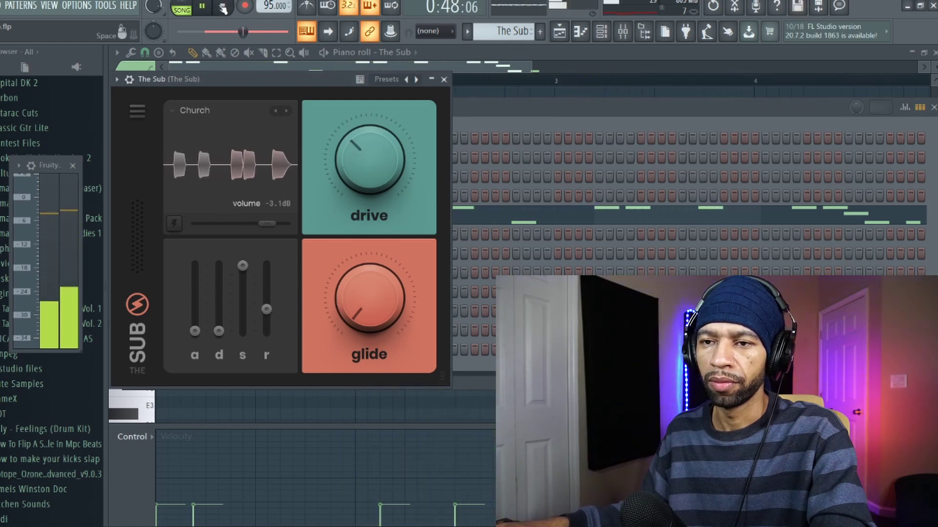
key(space)
- Solo The Sub's mixer track, play the song briefly and unsolo the track
click(623, 32)
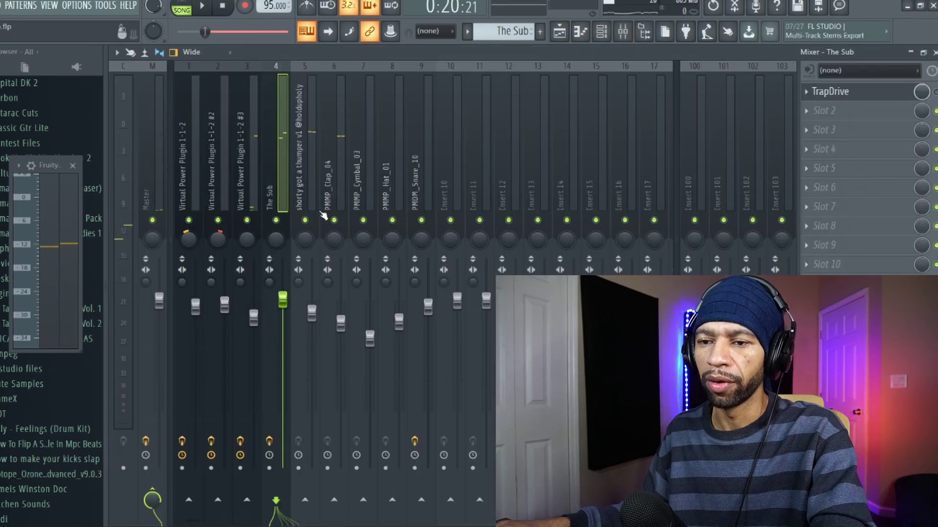
right_click(277, 220)
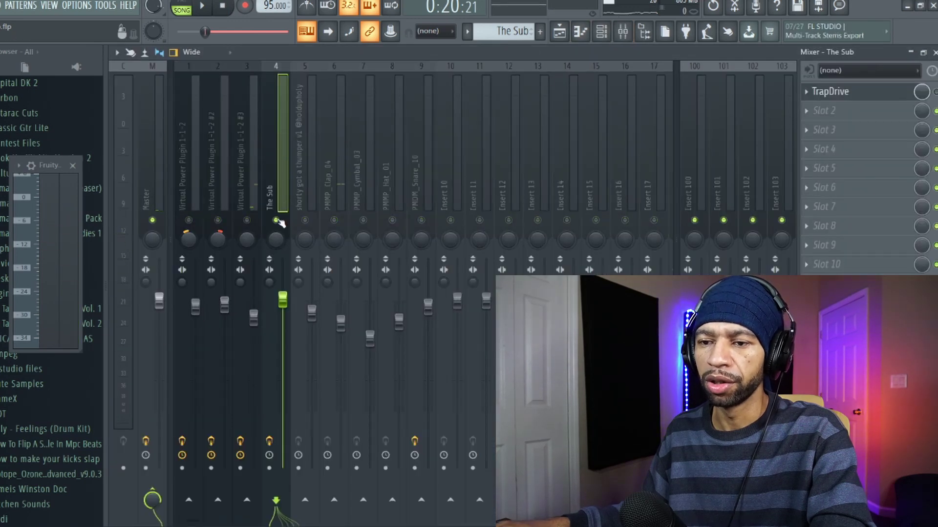
click(202, 7)
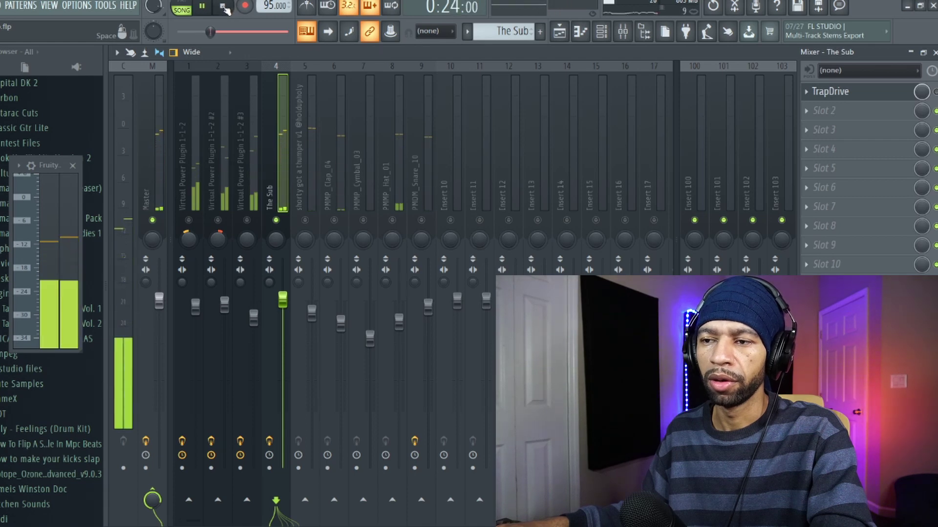
key(space)
right_click(276, 221)
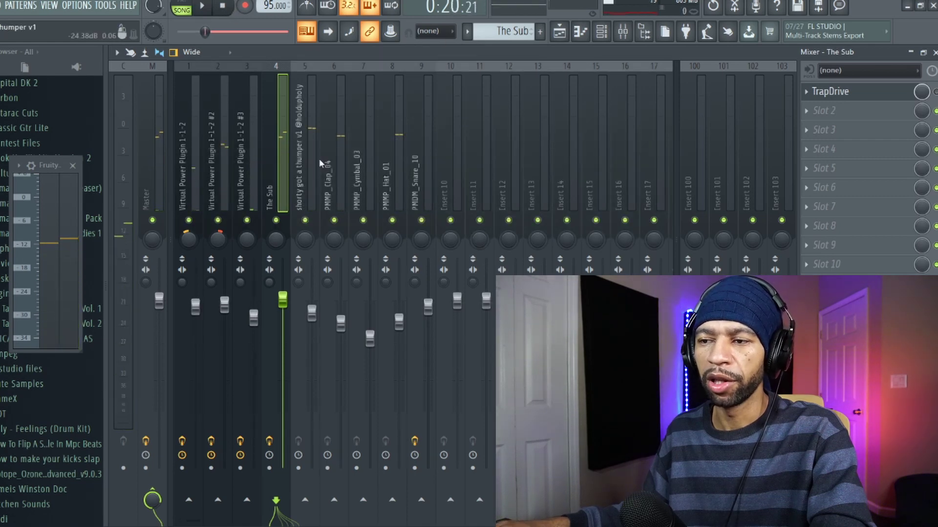
- Reopen The Sub from the Channel rack and load the Coconut preset while the song plays
click(603, 34)
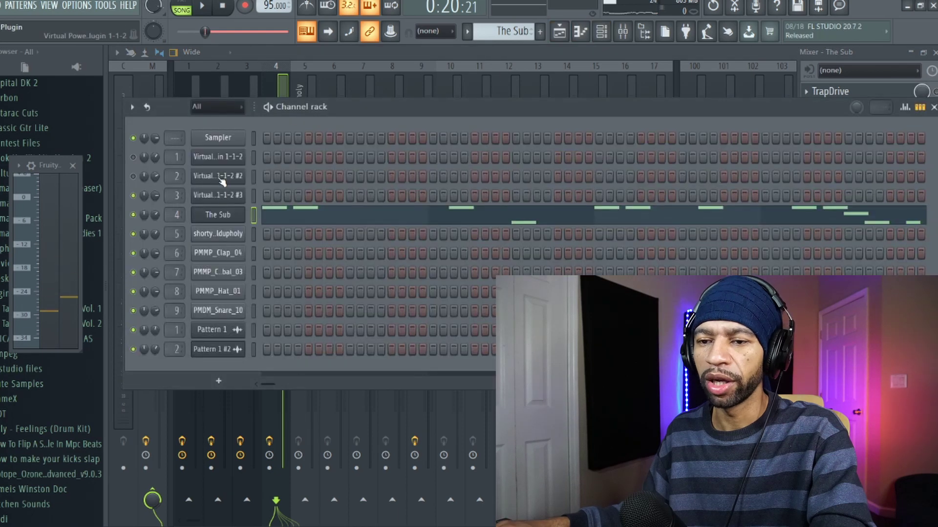
click(220, 218)
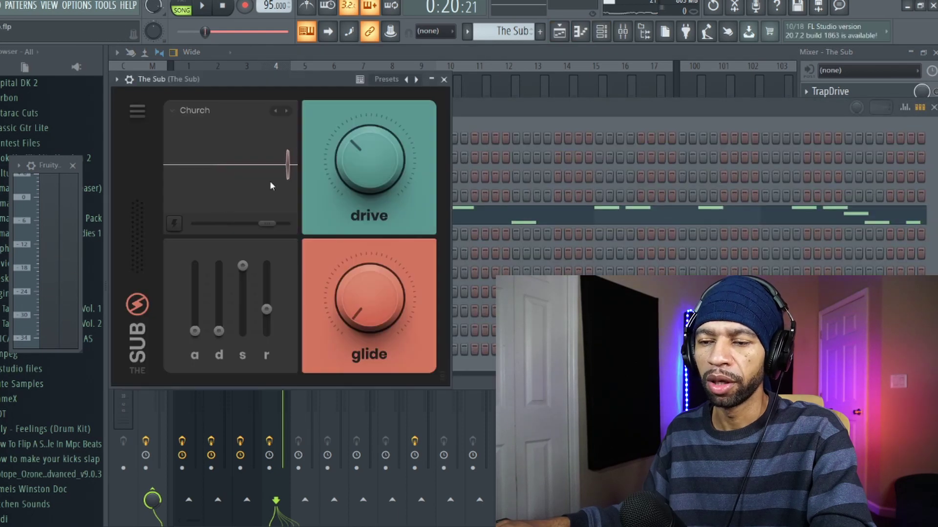
click(205, 6)
click(226, 109)
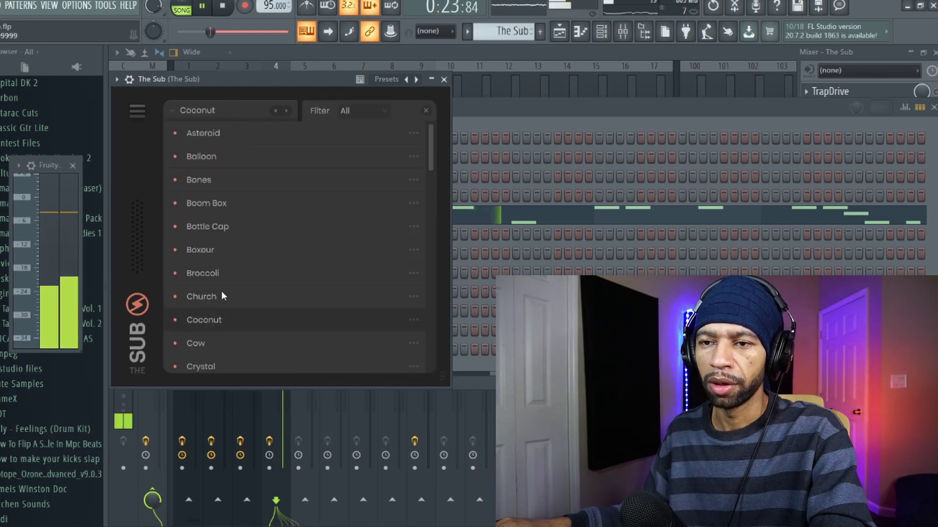
- Load the Garlic preset and raise its release slightly and its drive to 42%
scroll(243, 247, down, 3)
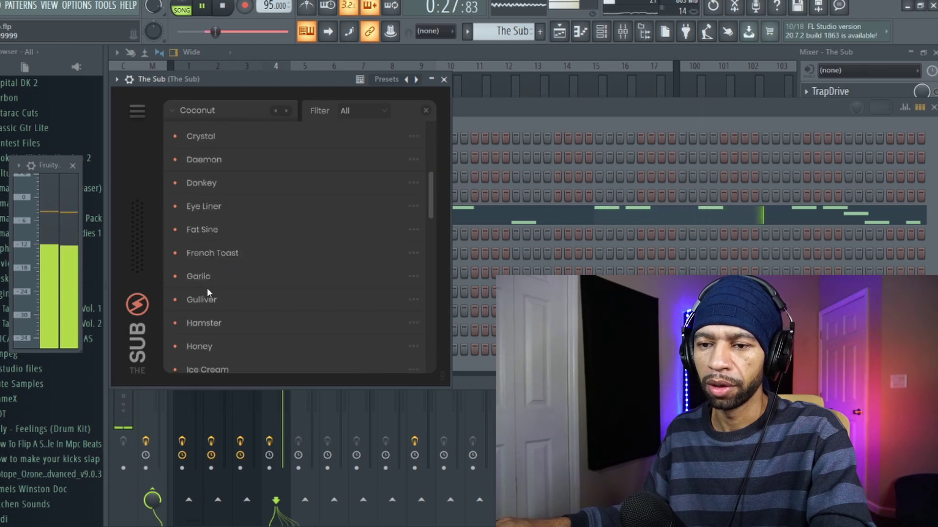
click(200, 276)
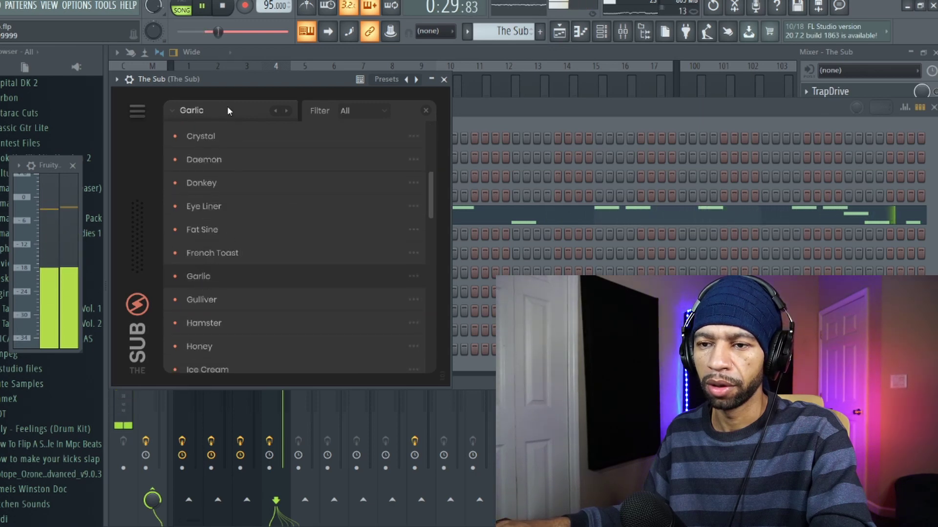
click(210, 280)
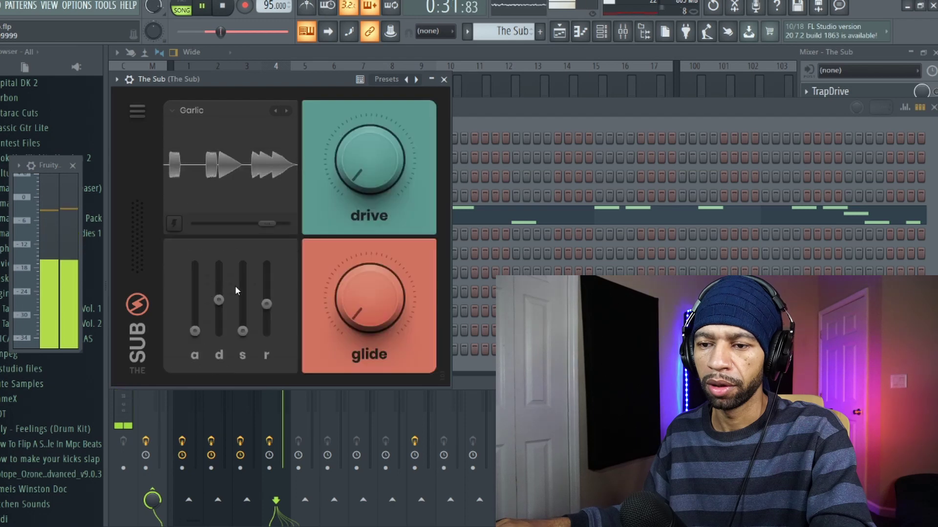
drag(369, 161, 369, 140)
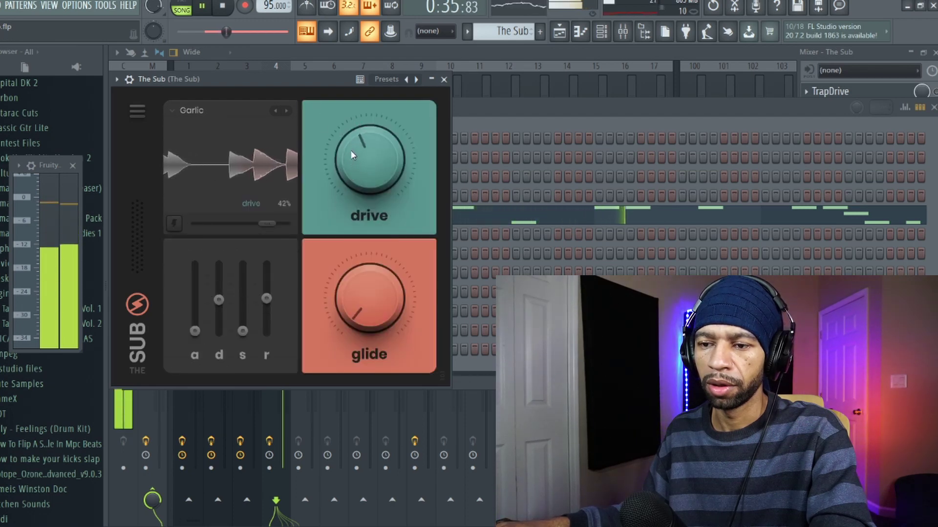
- Audition the Hamster, Ice Cream, Labyrinth and Lion presets one after another while the song plays
click(222, 110)
scroll(231, 243, down, 3)
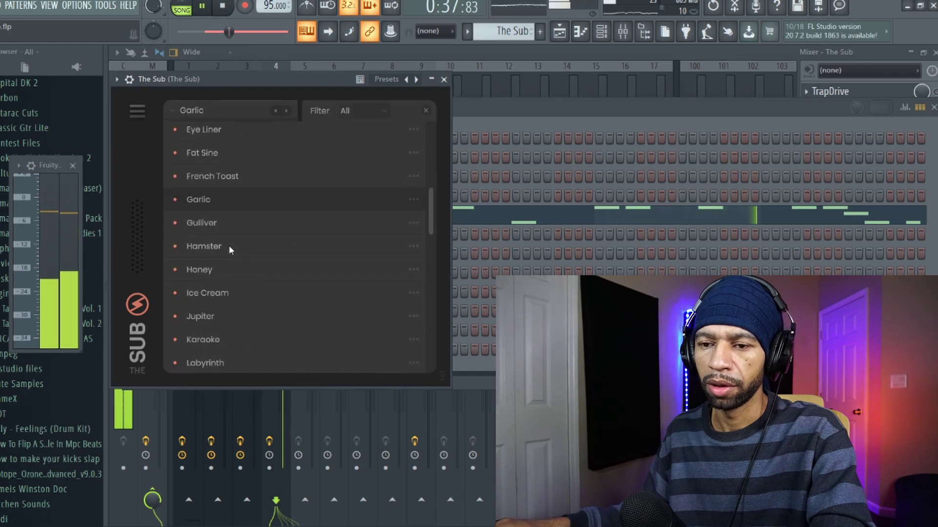
click(223, 247)
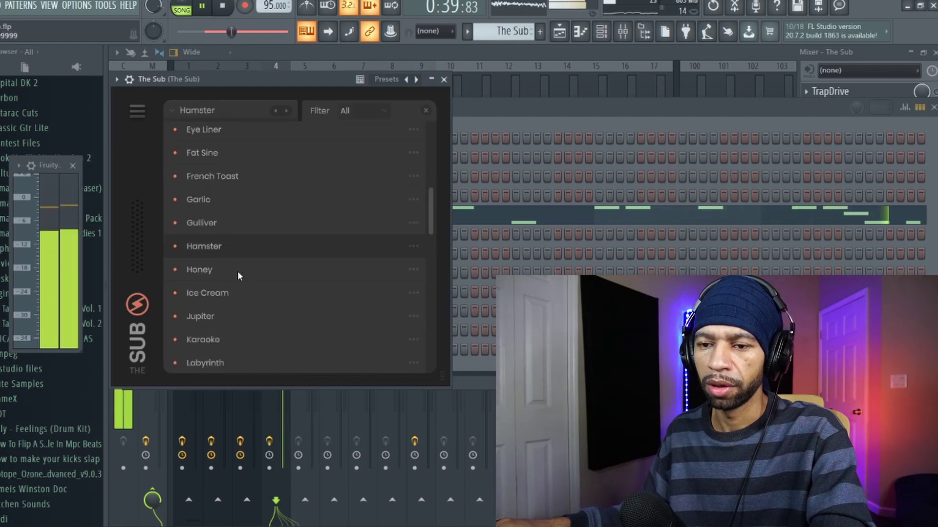
scroll(237, 271, down, 3)
click(216, 221)
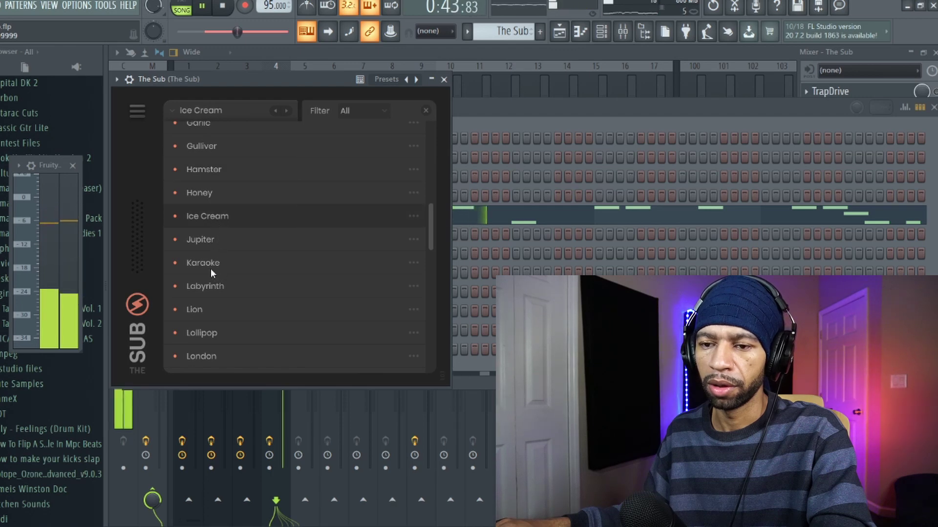
click(208, 286)
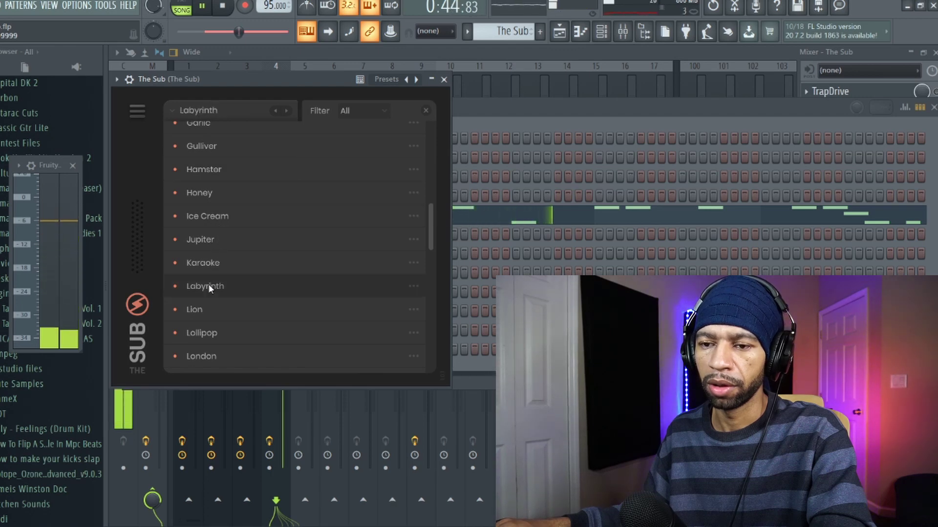
click(203, 313)
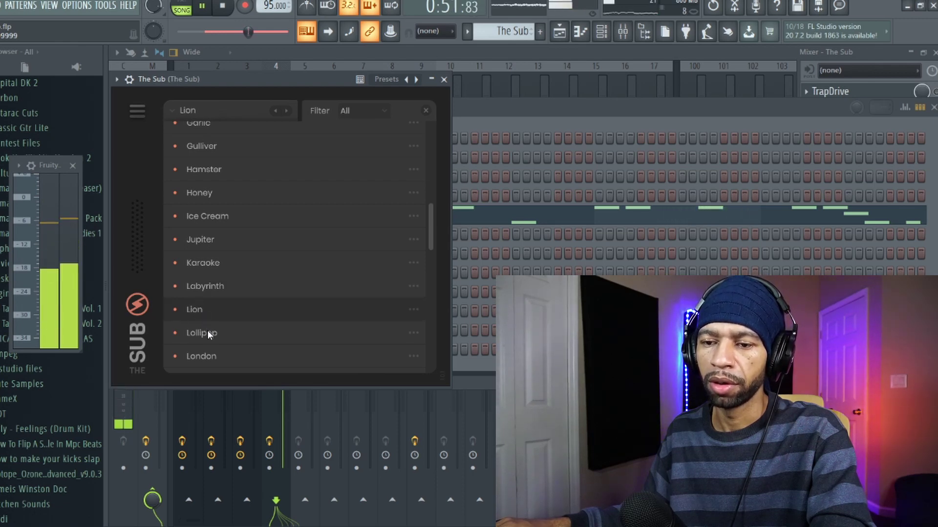
- Load the Lollipop preset with release above mid-range, drive raised to just below mid-range and extra attack on
click(208, 333)
scroll(207, 330, down, 3)
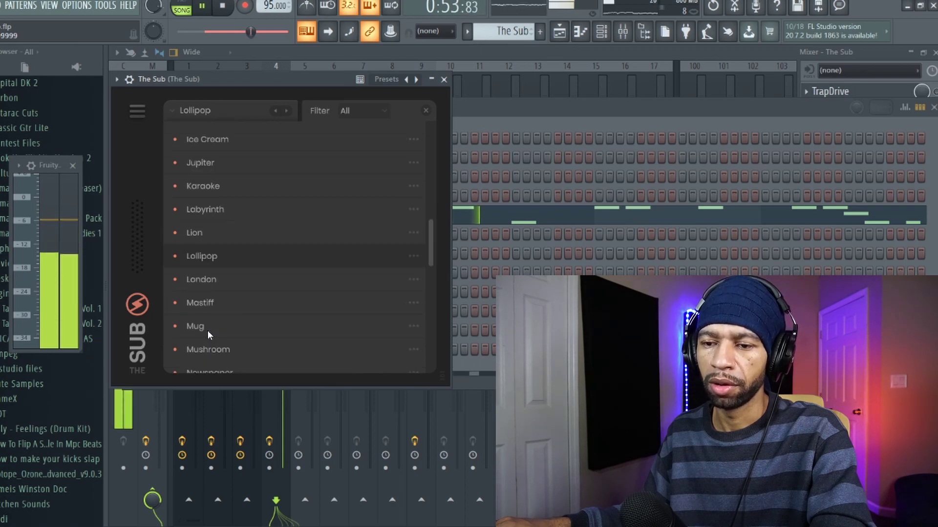
click(202, 254)
drag(266, 330, 268, 292)
drag(350, 163, 350, 142)
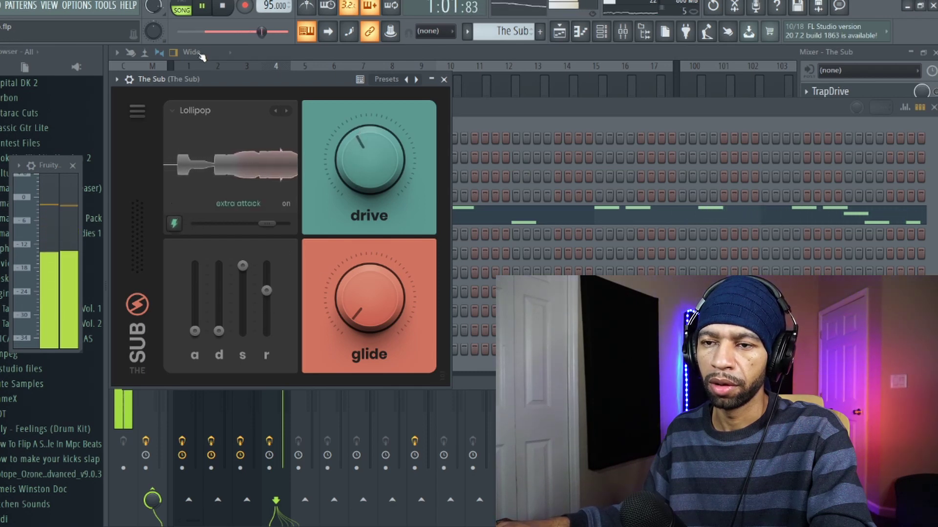
- Restart the song, reopen The Sub from the Channel rack, and compare Lollipop with extra attack off and on
click(224, 7)
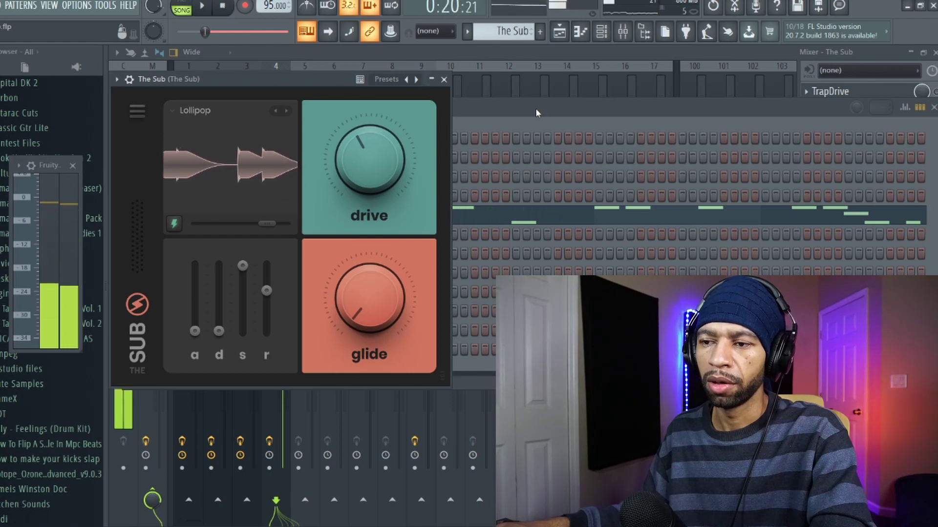
click(540, 115)
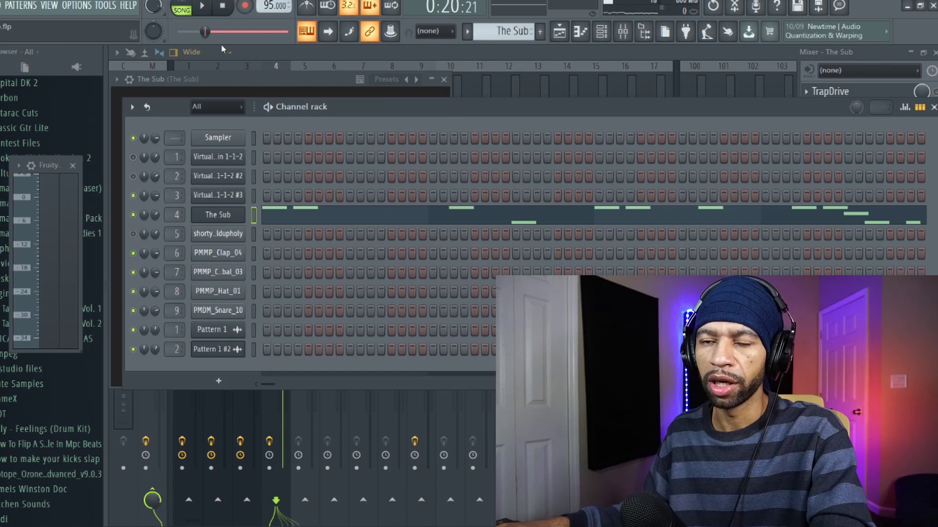
click(204, 7)
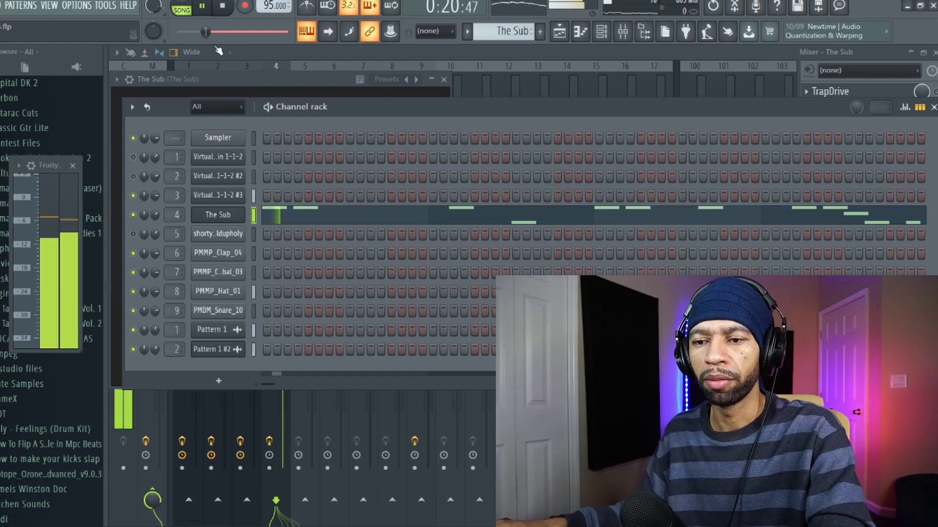
click(215, 217)
click(174, 223)
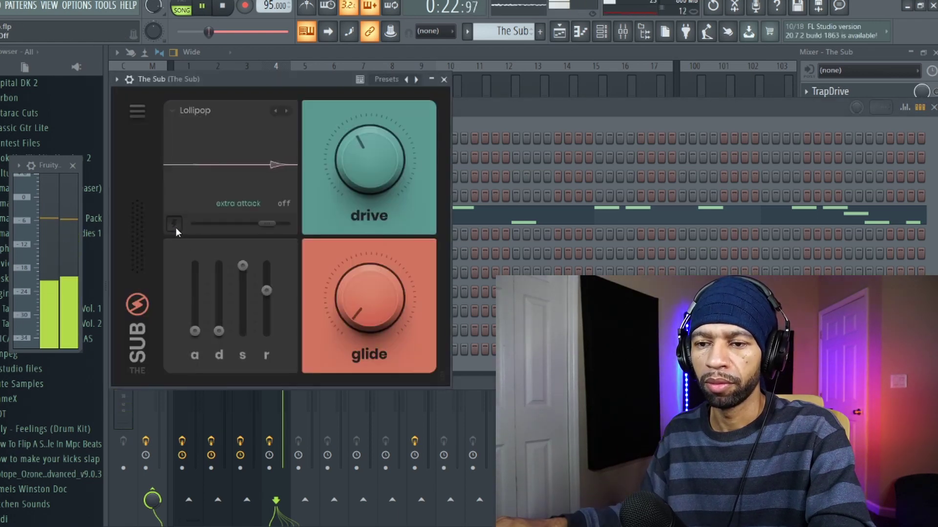
click(175, 223)
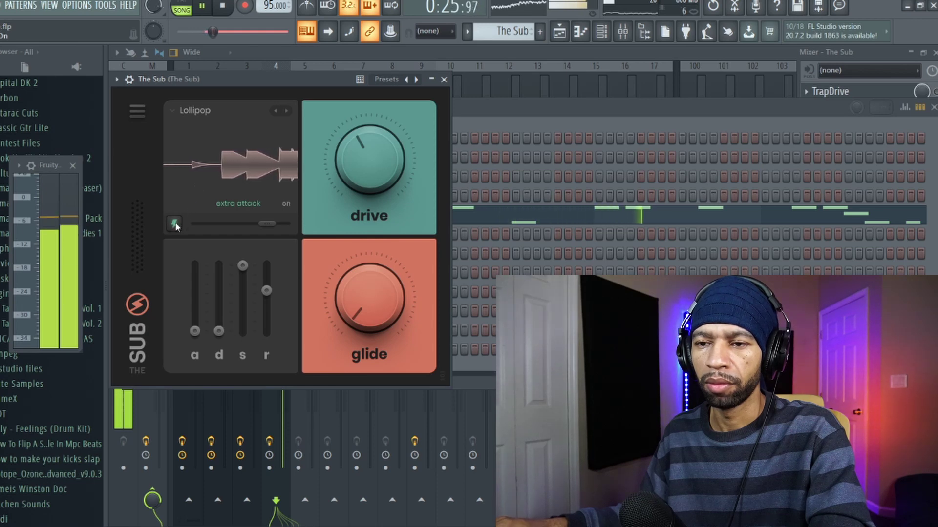
- Audition the London preset, then load Mastiff with its release raised to about mid-range and extra attack on
click(287, 111)
click(178, 222)
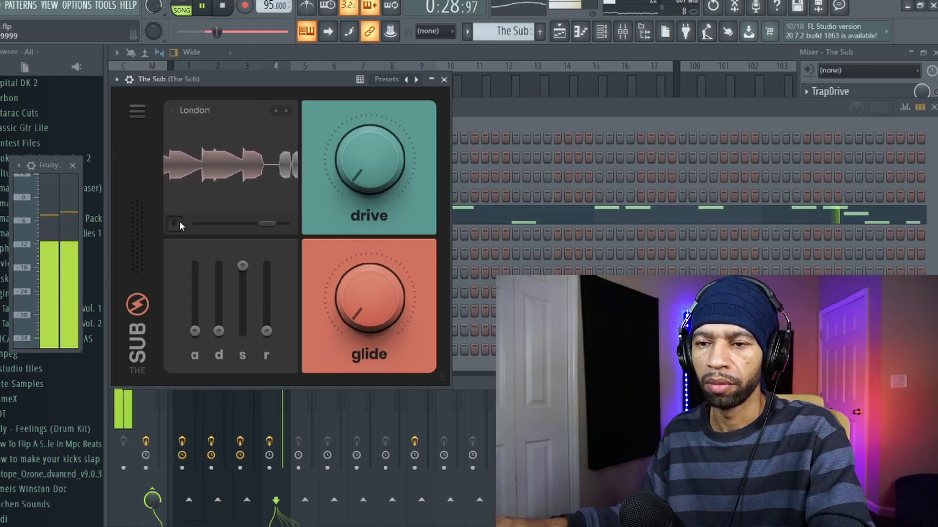
click(286, 111)
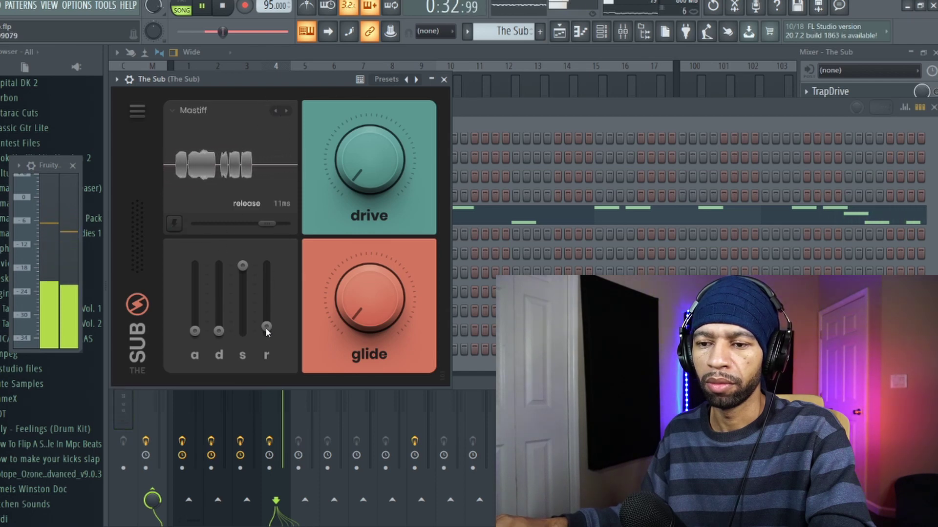
drag(266, 330, 266, 301)
click(174, 224)
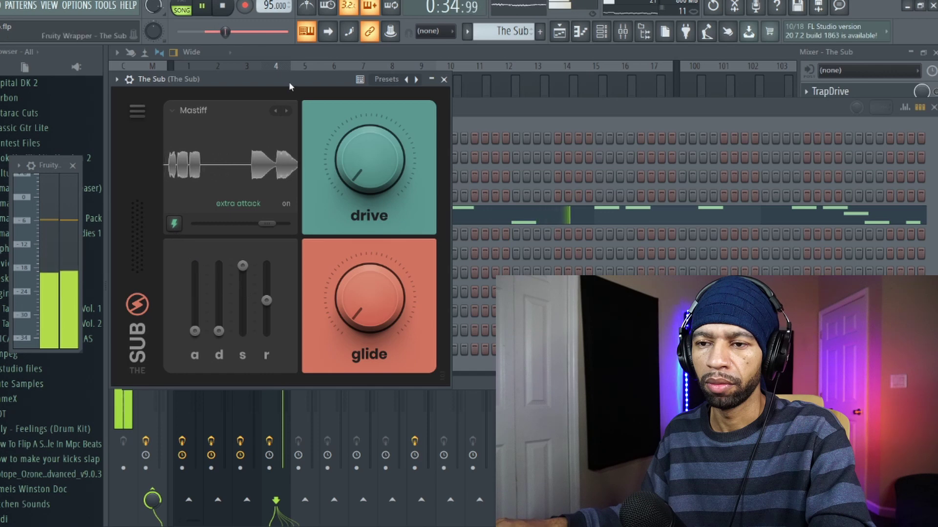
- Load the Mug preset with a 1.55 s release, extra attack on, volume near maximum and 27% drive
click(285, 111)
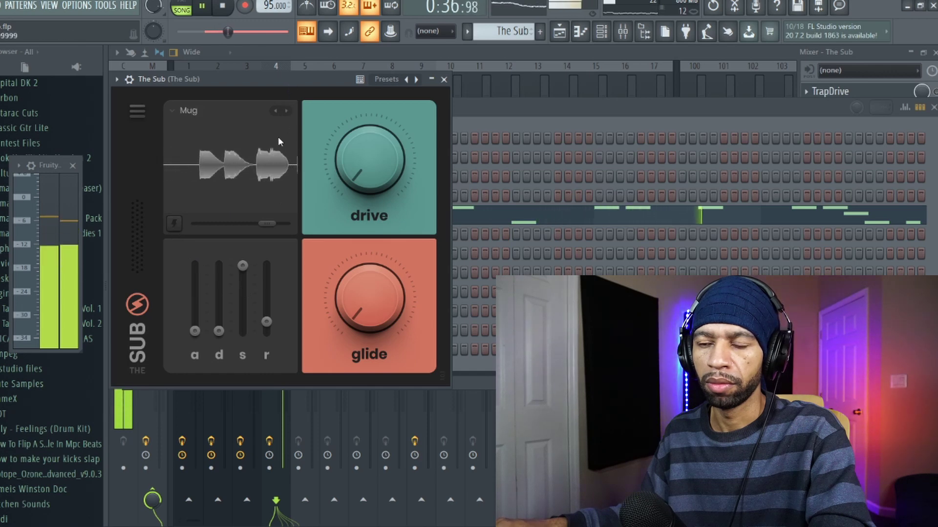
mouse_move(267, 300)
mouse_down()
mouse_move(267, 321)
mouse_move(268, 292)
mouse_up()
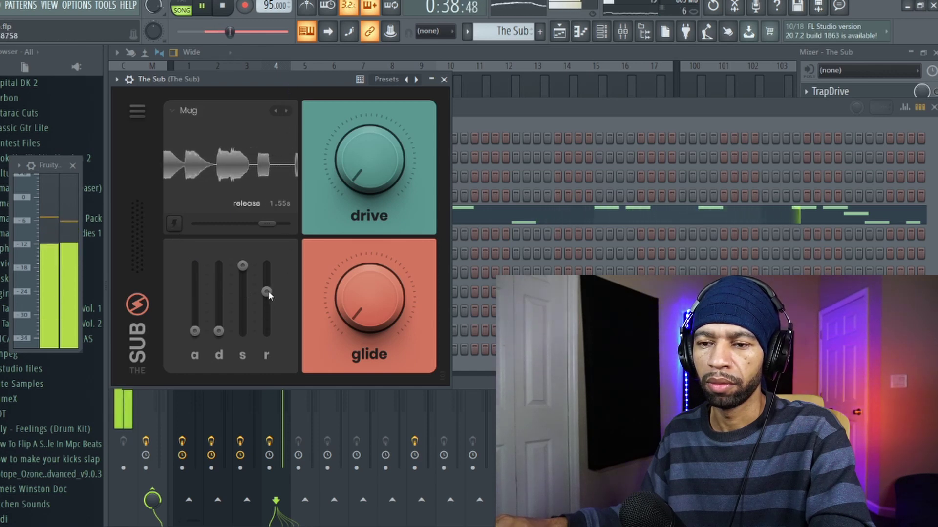
click(174, 225)
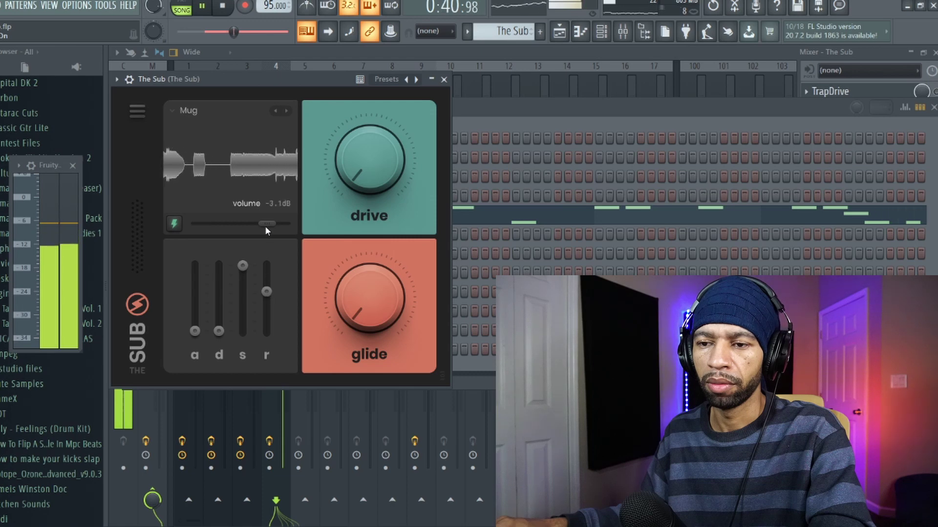
drag(265, 225, 291, 218)
drag(341, 173, 353, 136)
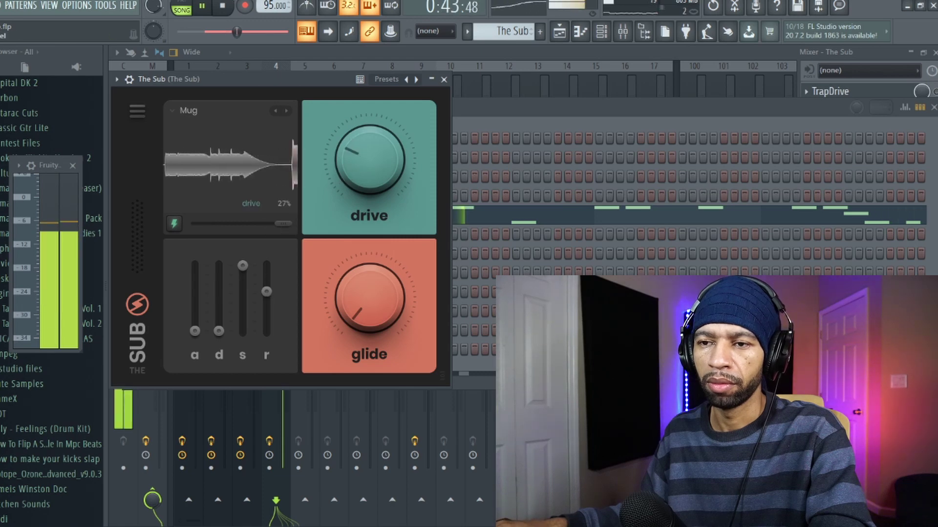
click(465, 112)
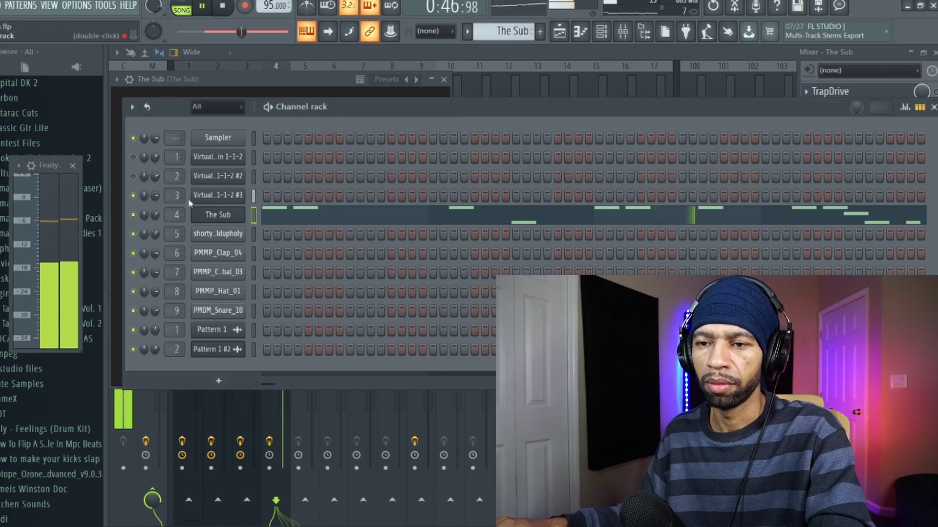
click(320, 81)
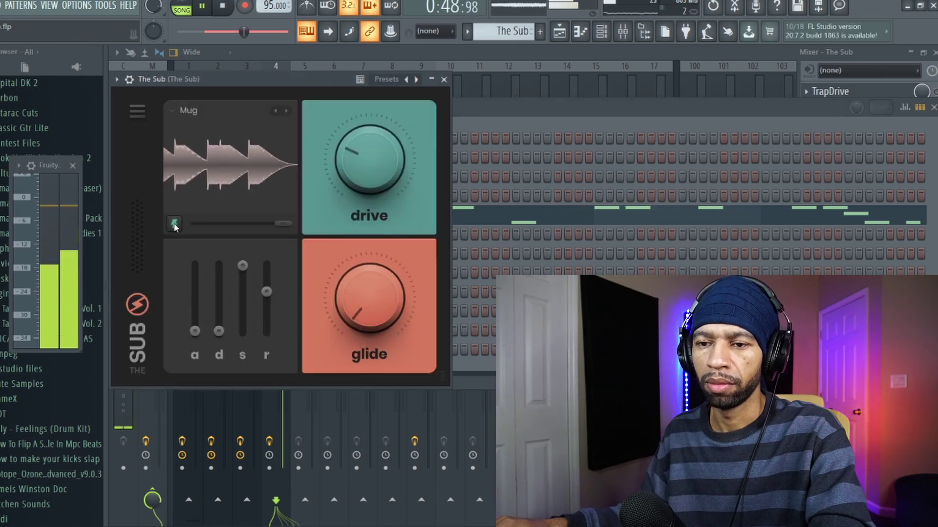
- Audition the Mushroom and Olympus presets, then load Onion and raise its release to just above mid-range
click(287, 111)
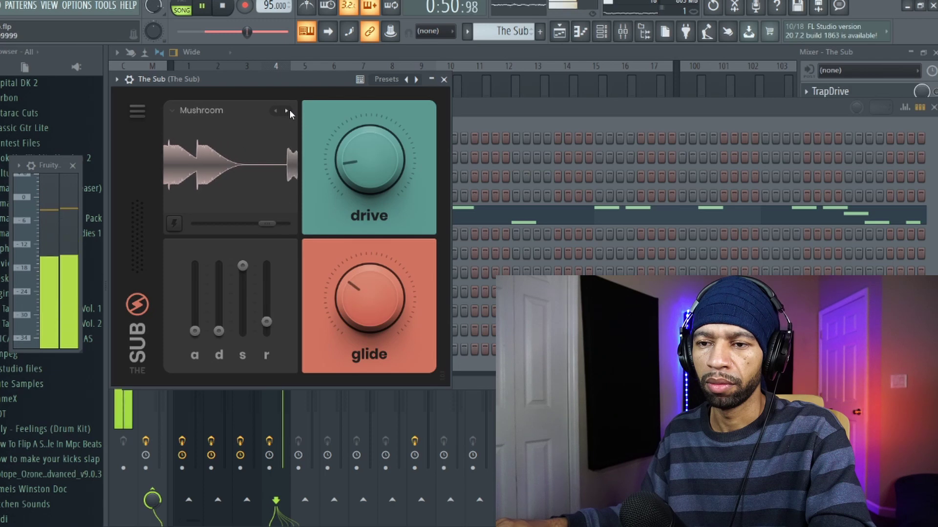
click(287, 111)
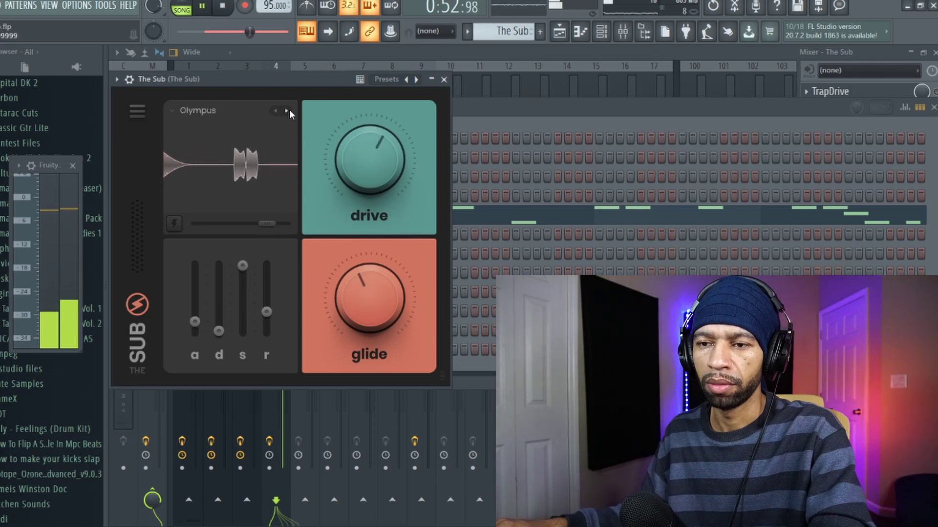
click(287, 111)
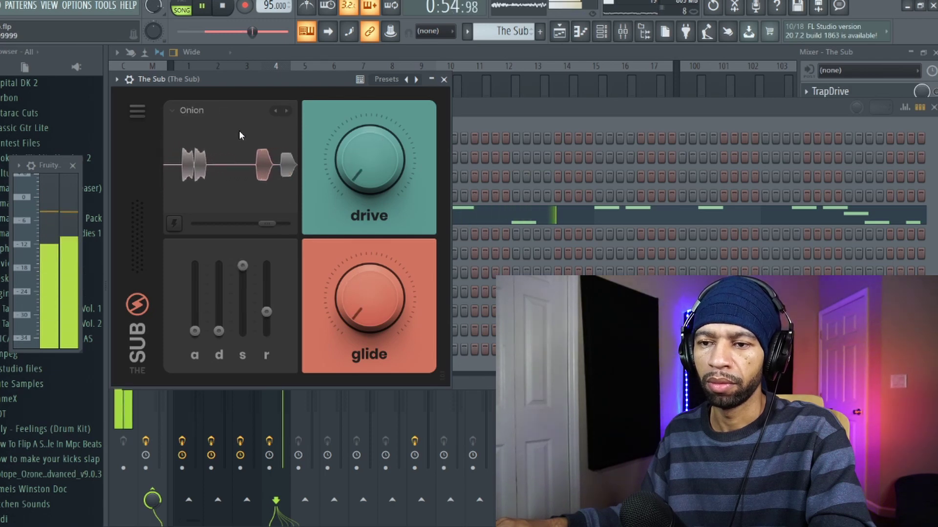
drag(265, 310, 266, 294)
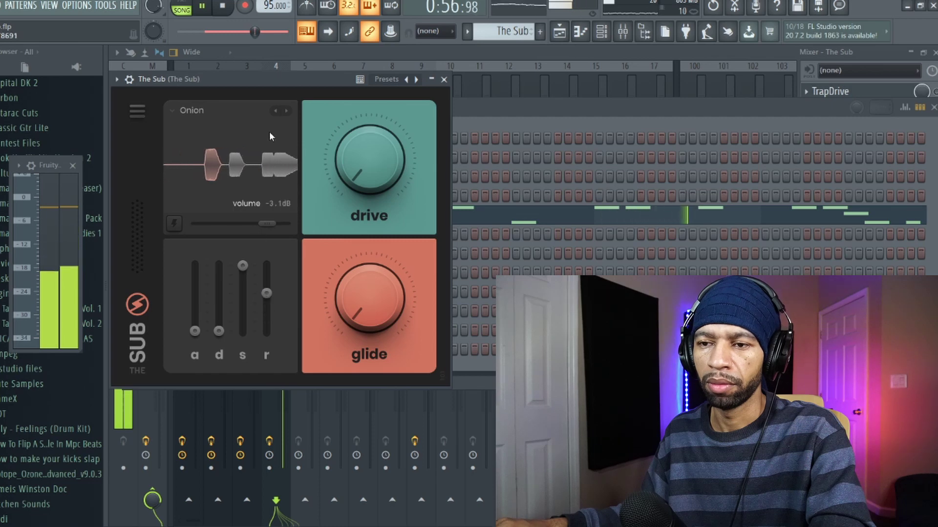
- Load the Pacman preset and raise its release to just above mid-range, then switch to Ponytail
click(287, 111)
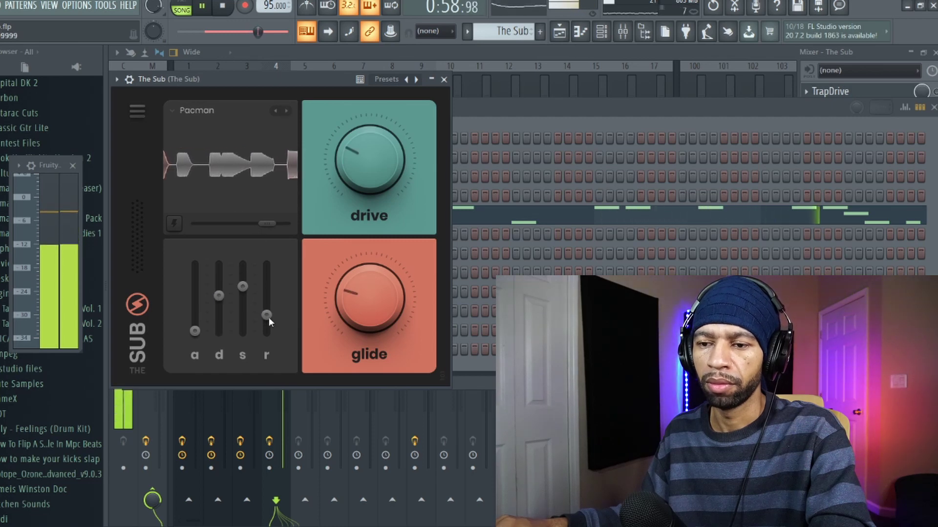
drag(268, 318, 270, 305)
click(286, 111)
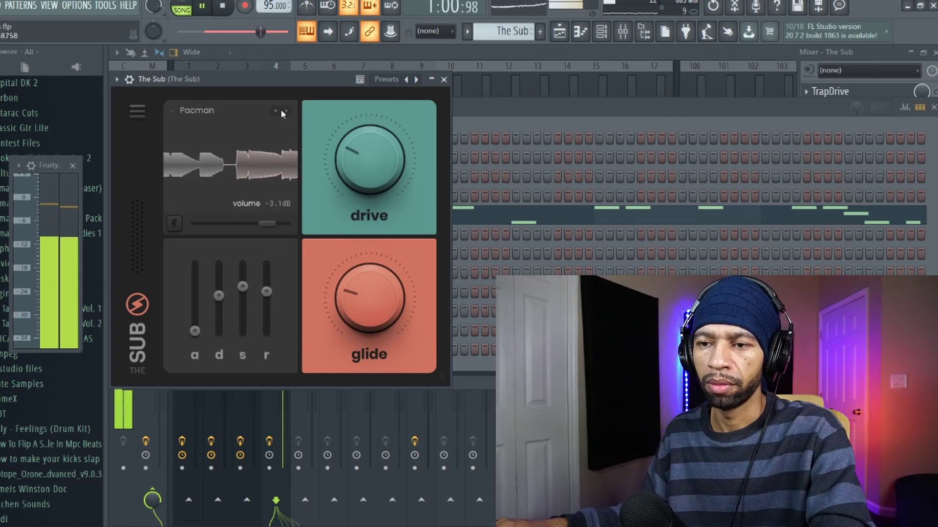
- Open the preset list, stop the song, and choose Rabbit and then the Sine preset
click(202, 113)
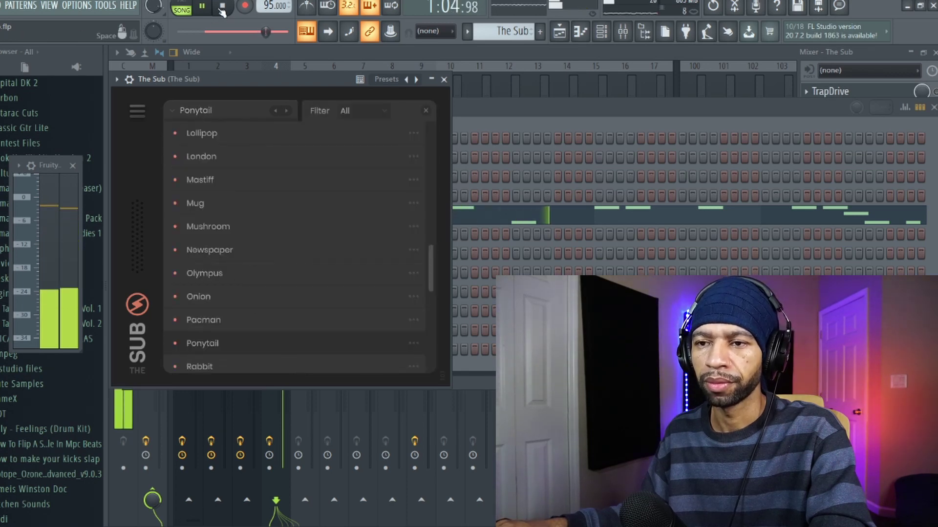
key(space)
scroll(259, 182, down, 3)
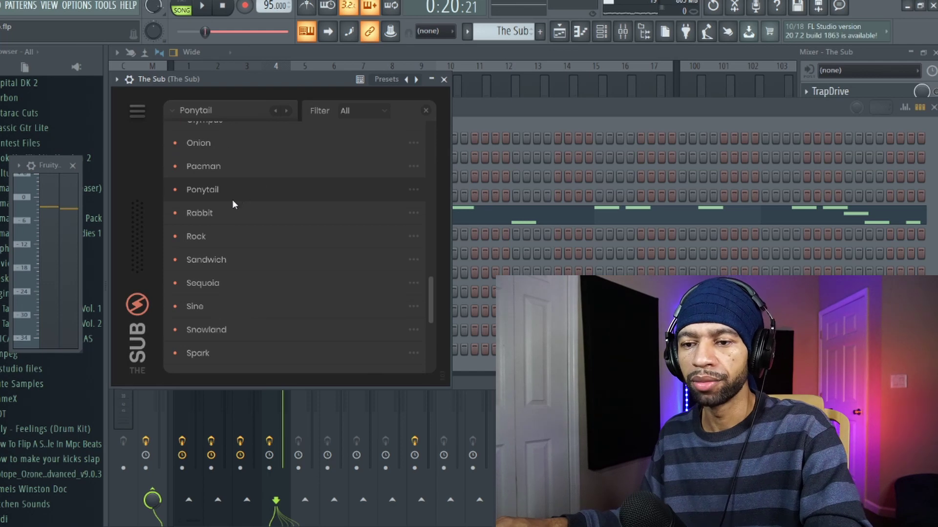
click(214, 213)
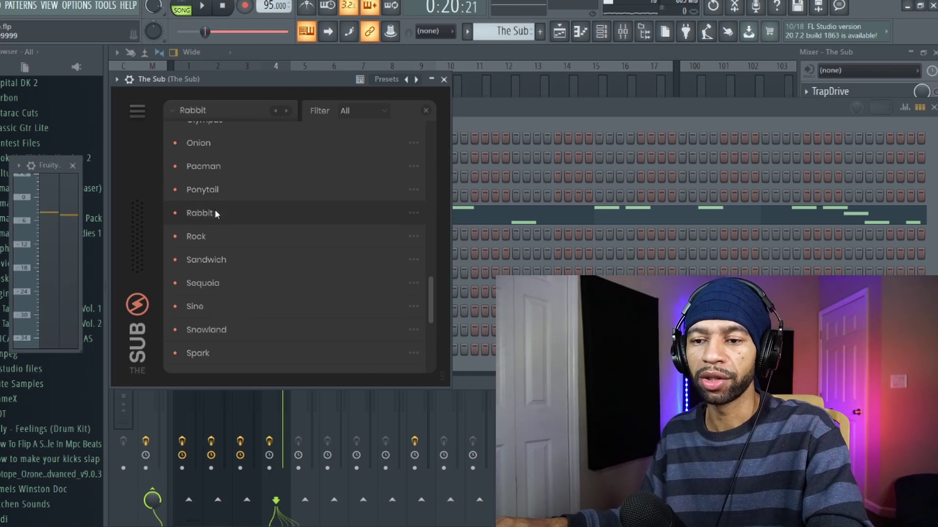
click(208, 307)
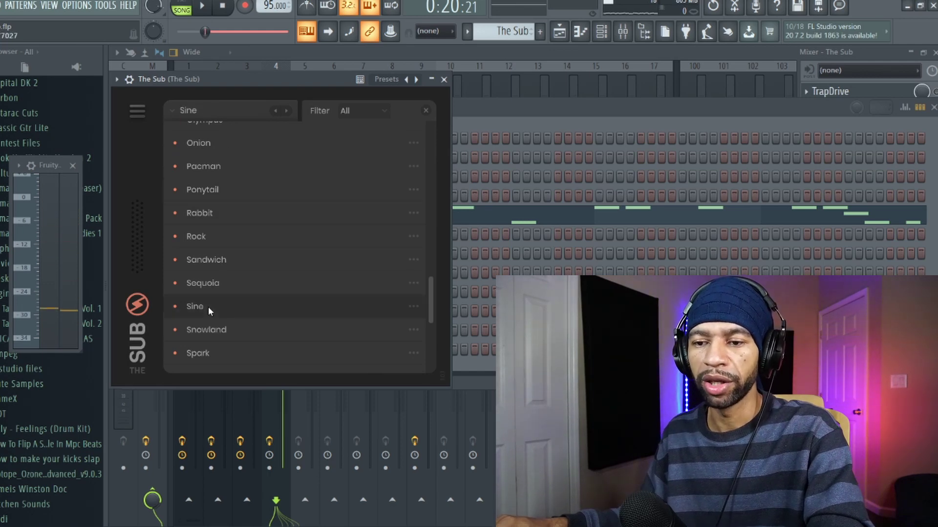
- Resume the song, return to the Sine controls, and raise release above mid-range and drive to about a quarter
click(207, 7)
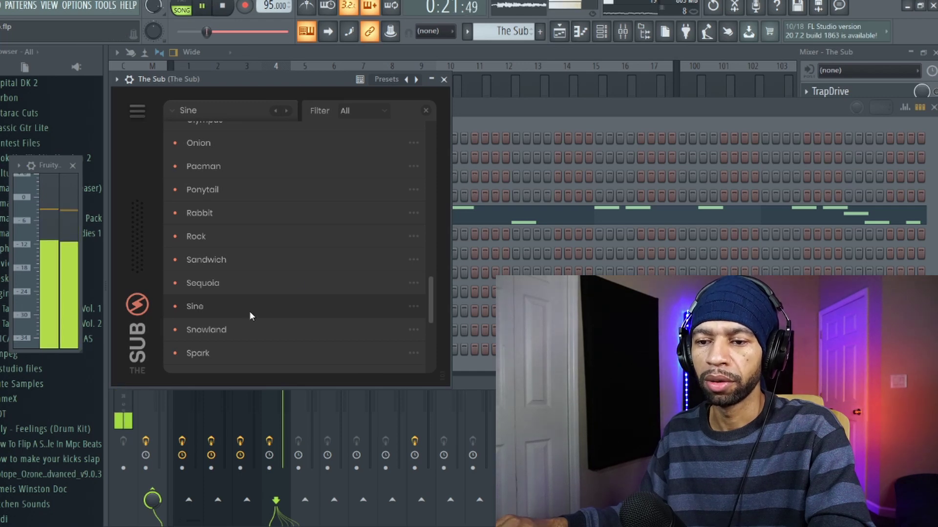
click(203, 308)
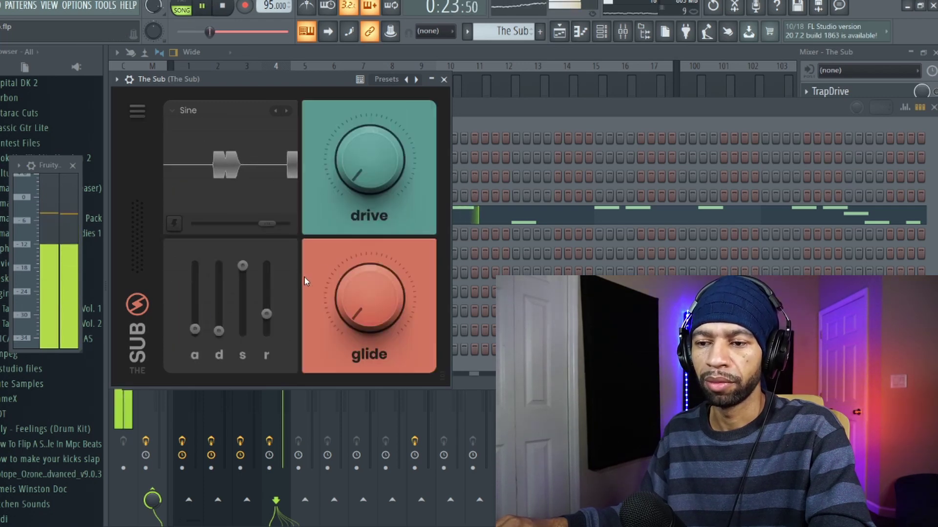
drag(266, 314, 266, 293)
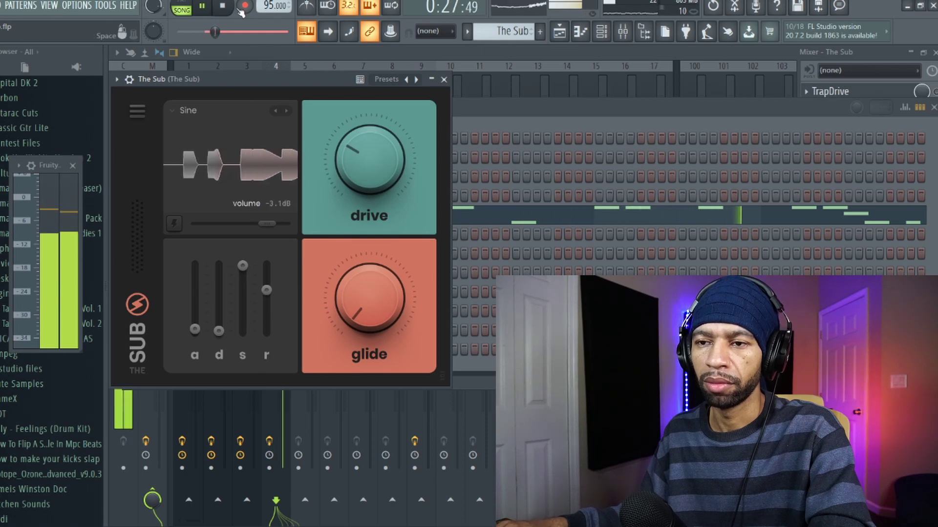
- Load Snowland with a 1.41 s release, then load Spark and raise its release to just above mid-range
click(286, 112)
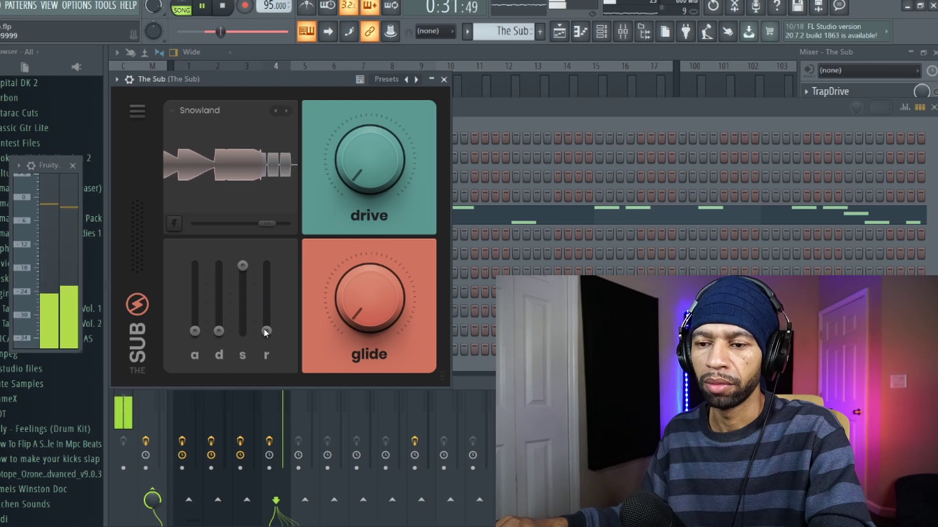
mouse_move(267, 290)
mouse_down()
mouse_move(271, 306)
mouse_move(272, 294)
mouse_up()
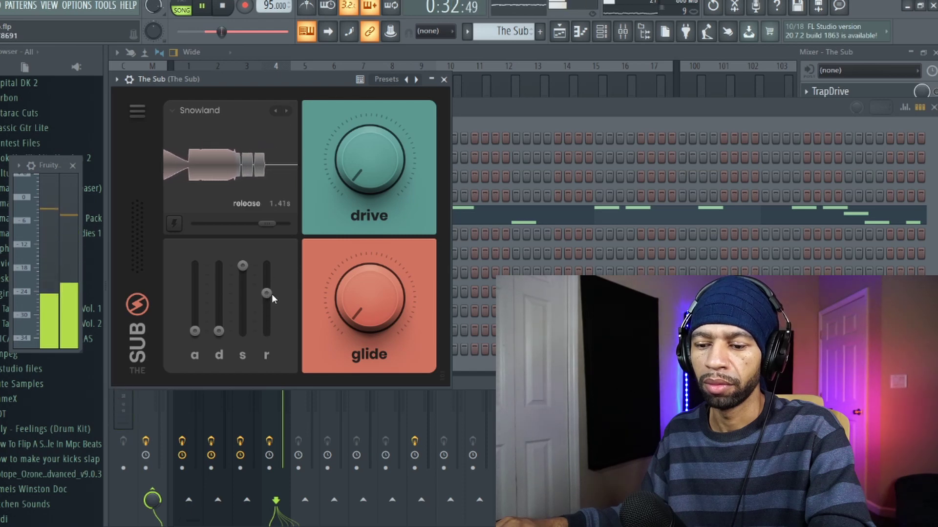
click(286, 112)
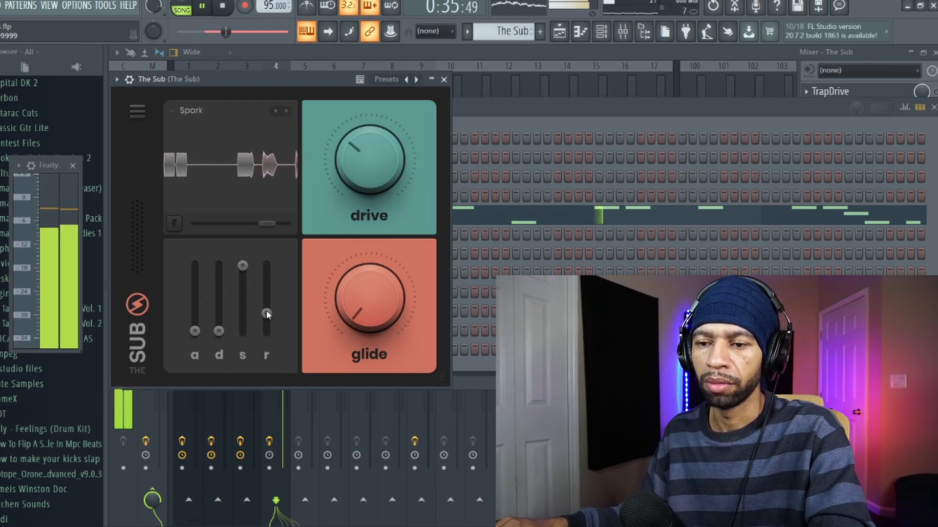
drag(267, 312, 271, 294)
- Load the Steak and Strange Thing presets in turn, raising the release of each to around mid-range
click(287, 112)
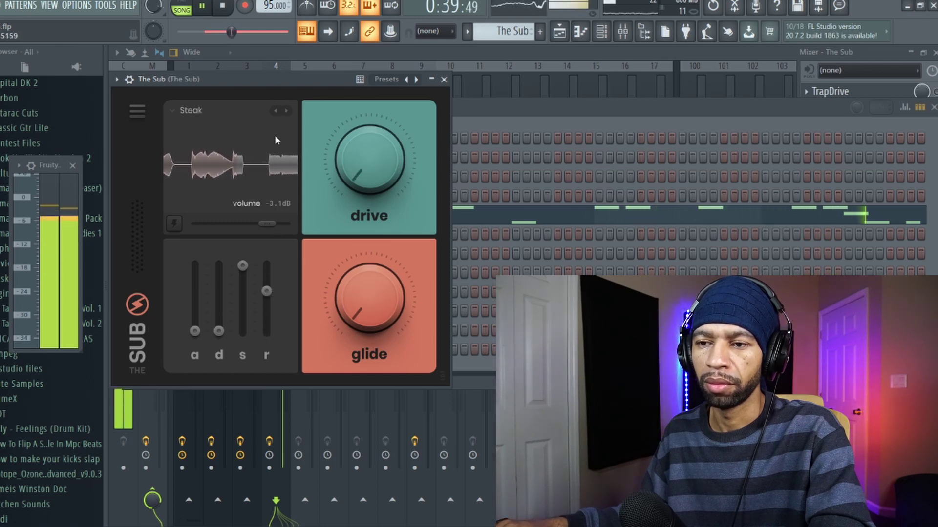
click(287, 111)
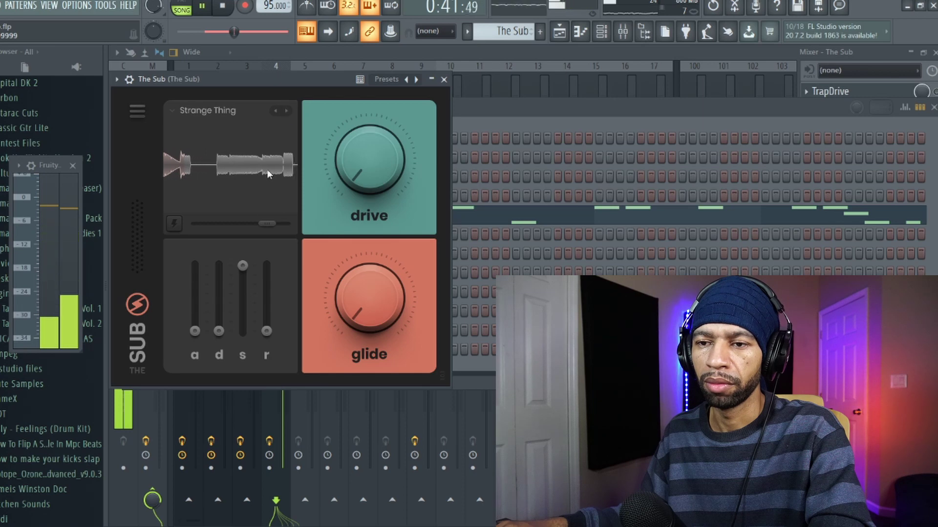
drag(266, 332, 274, 305)
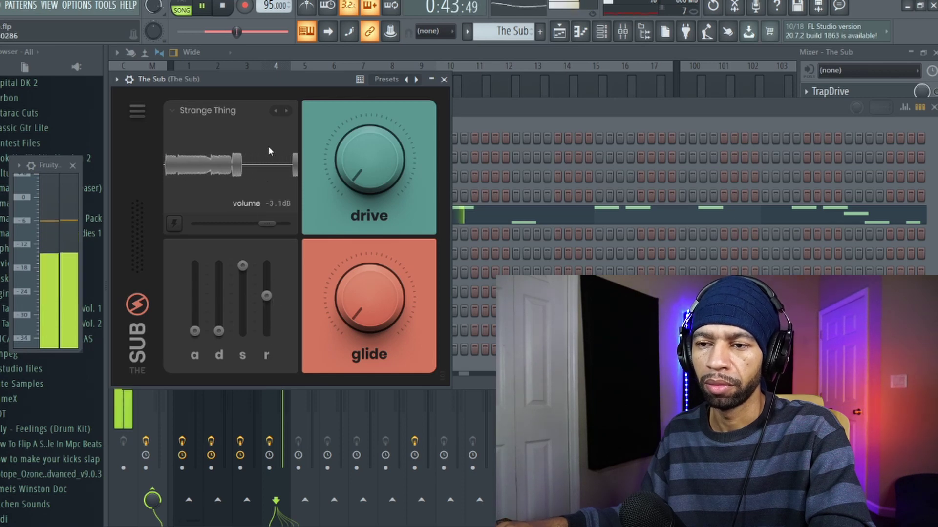
- Load the preset named The Sub with a 1.24 s release and more drive, then switch to Toilet Paper
click(287, 111)
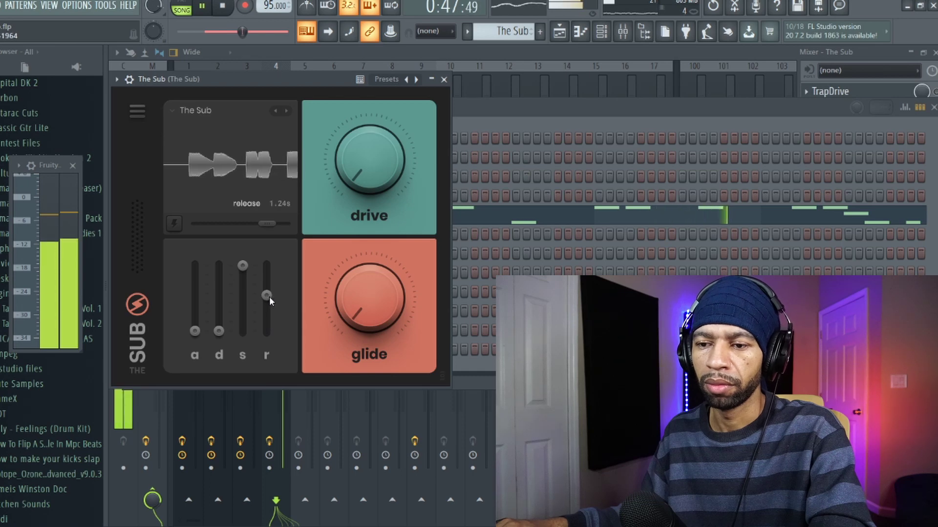
drag(346, 168, 349, 131)
click(286, 111)
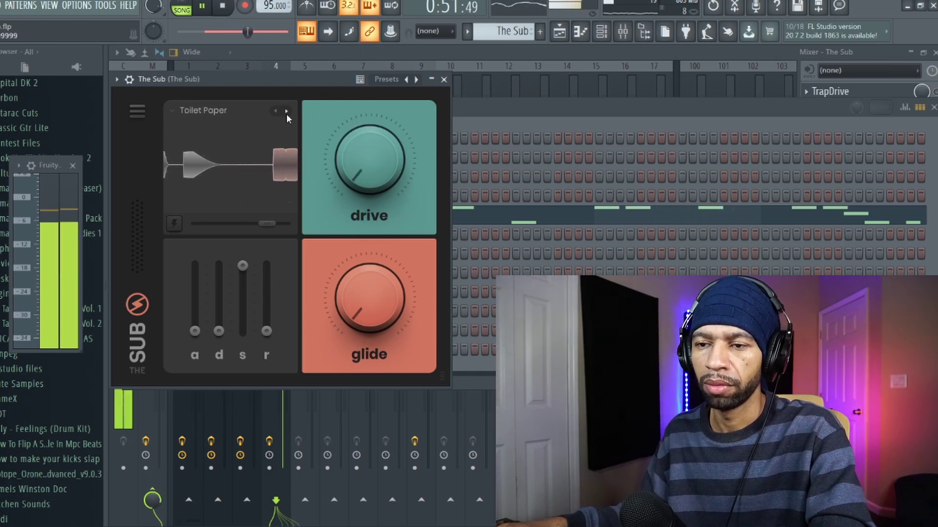
- Raise Toilet Paper's release above mid-range, drive to about three-quarters and volume to 0.0 dB, and stop the song after auditioning it
drag(267, 332, 271, 286)
drag(354, 170, 360, 137)
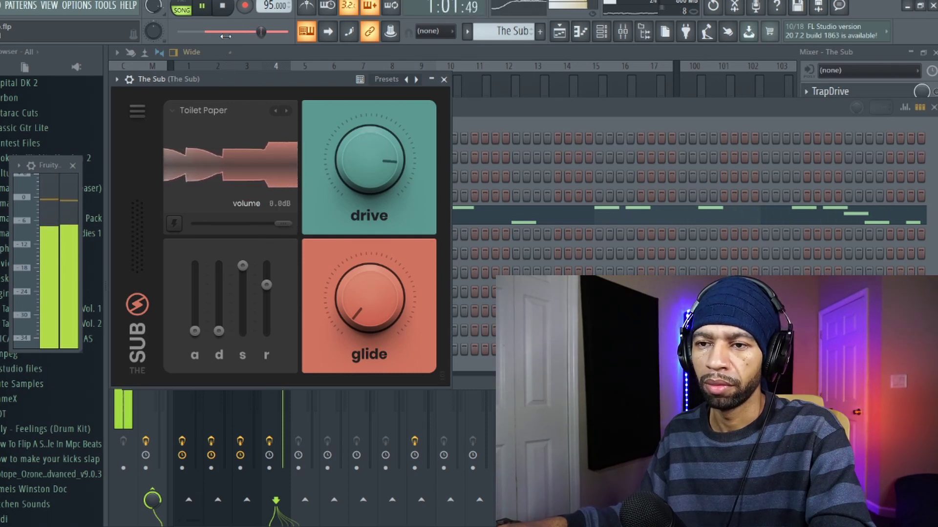
click(227, 5)
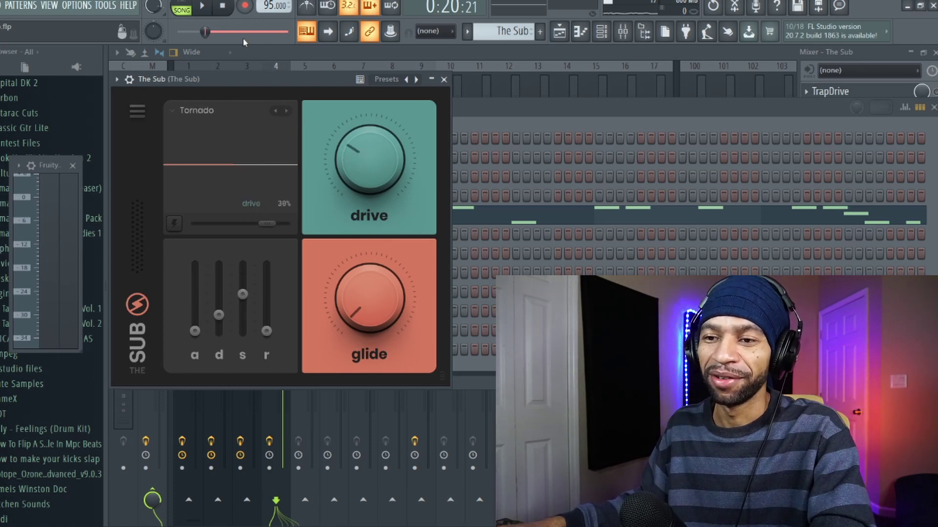
- Play the song with the Tornado preset, raising its drive to 80% and release to 2.66 s
click(205, 7)
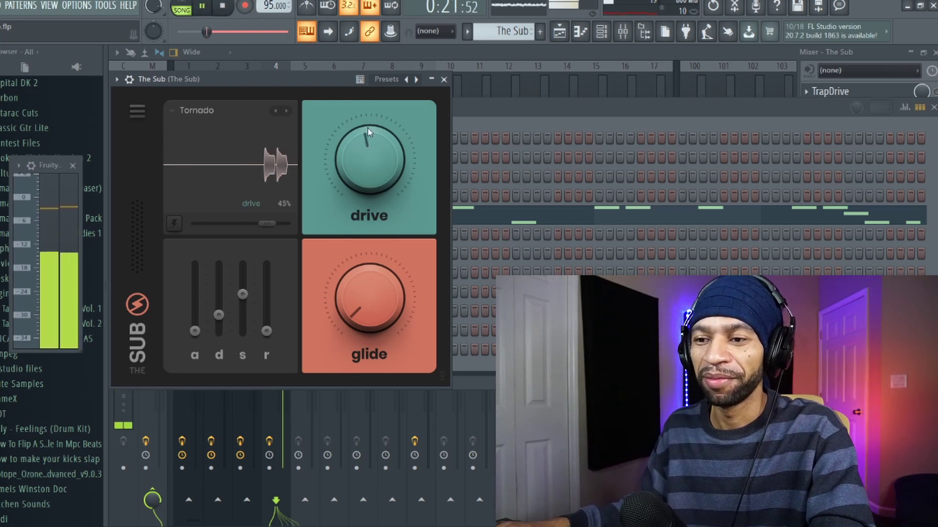
scroll(373, 108, up, 3)
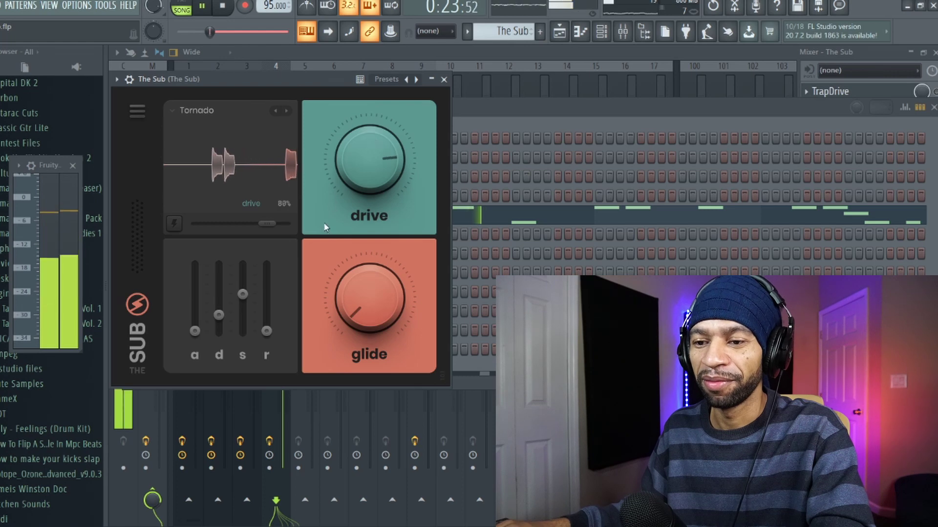
scroll(271, 317, up, 5)
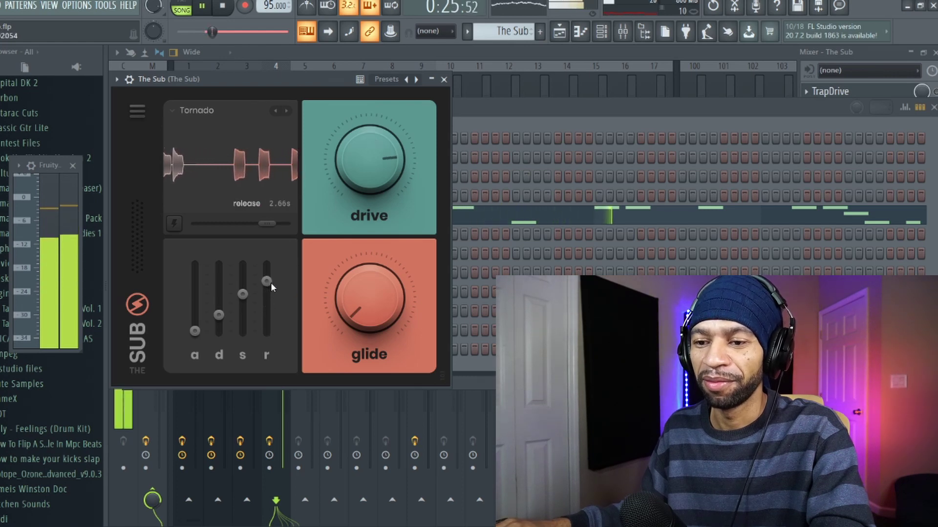
- Load the Unicorn preset, raising its drive to about three-quarters and its volume to 0.0 dB
click(286, 112)
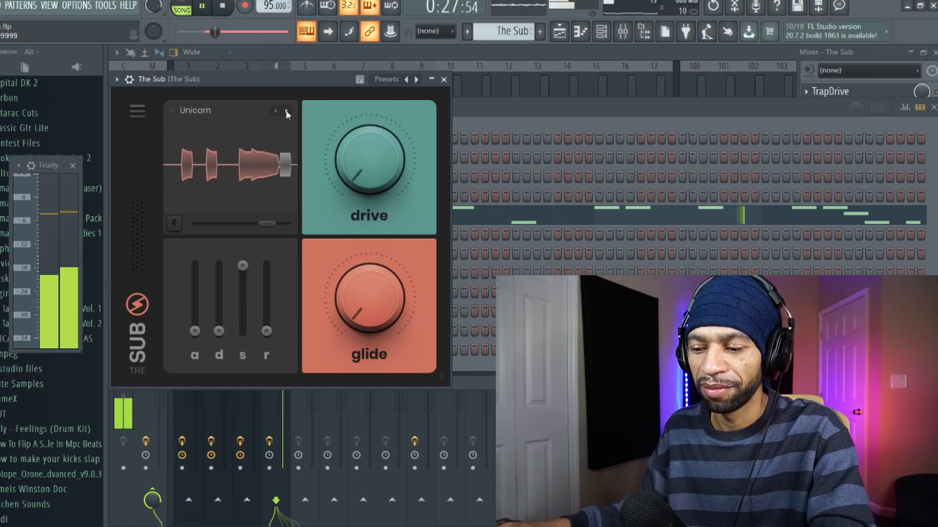
scroll(364, 152, up, 6)
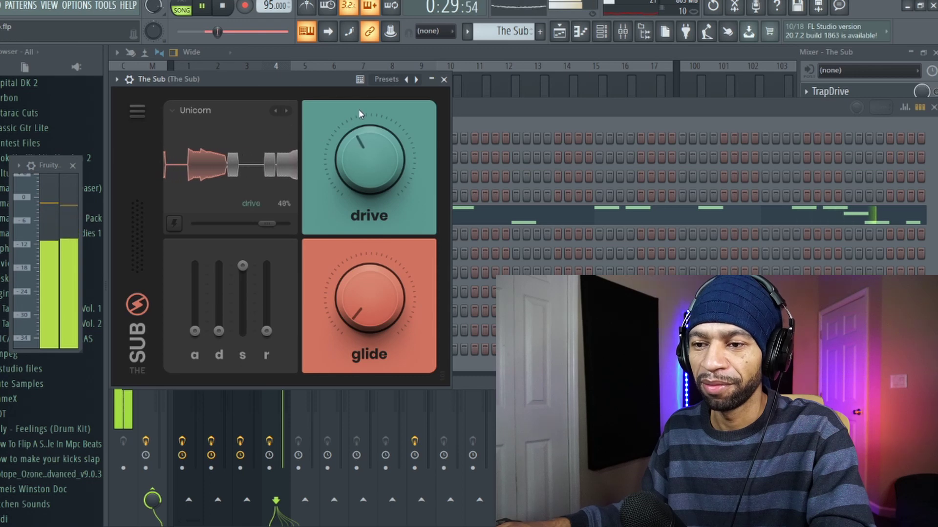
drag(370, 82, 370, 78)
drag(267, 223, 306, 217)
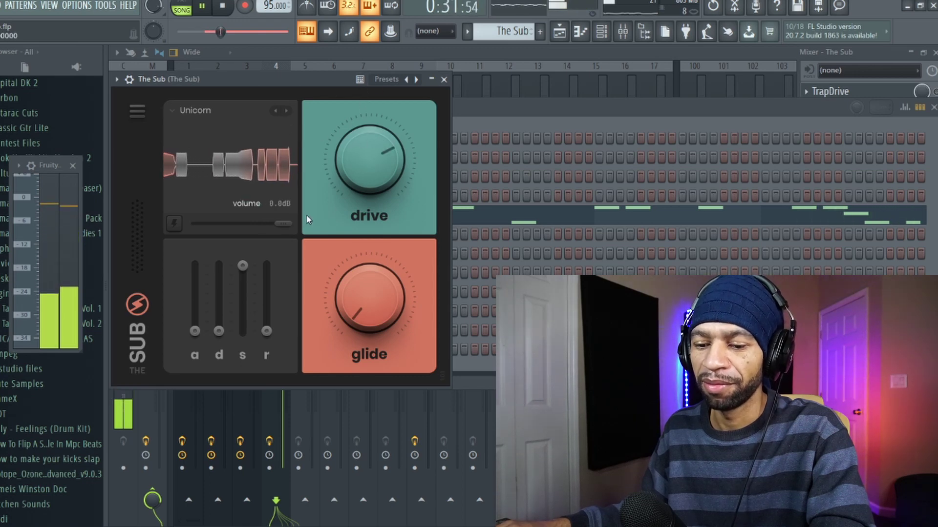
- Load the User Preset Example preset and stop the song after auditioning it
click(287, 111)
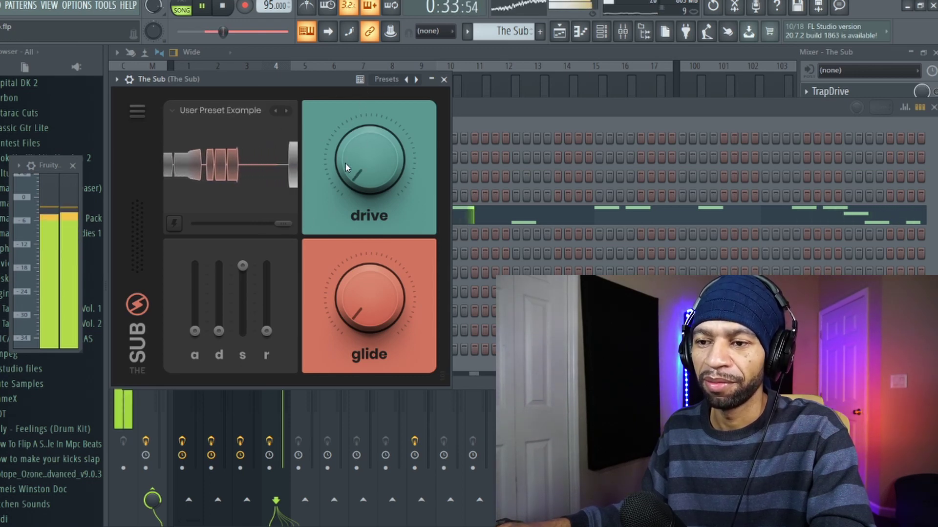
click(222, 7)
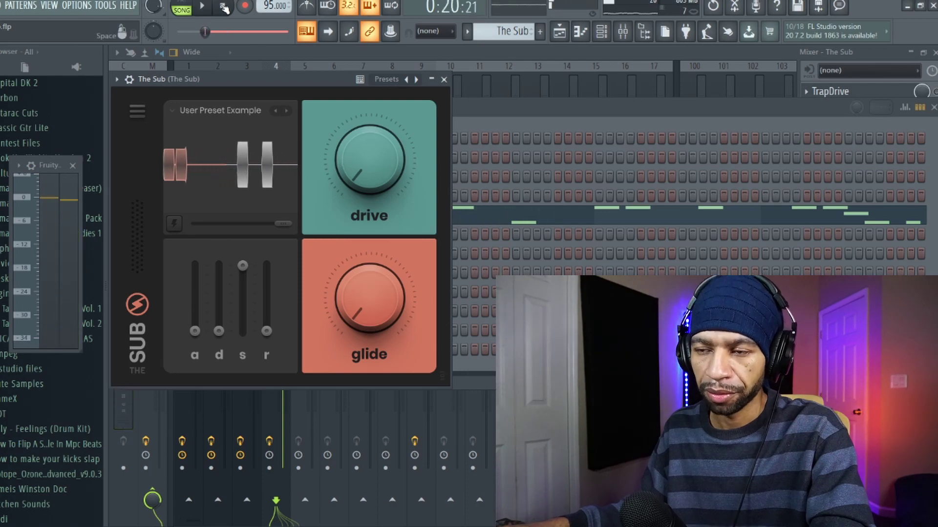